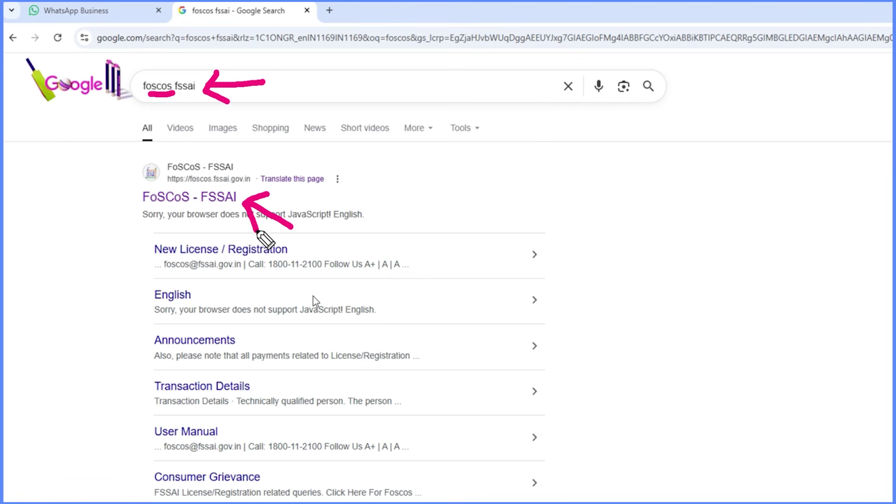
Mark the FoSCoS - FSSAI search result and add a pen check mark on the FoSCoS home page.
{"action": "left_click_drag", "start_coordinate": [212, 205], "coordinate": [247, 224]}
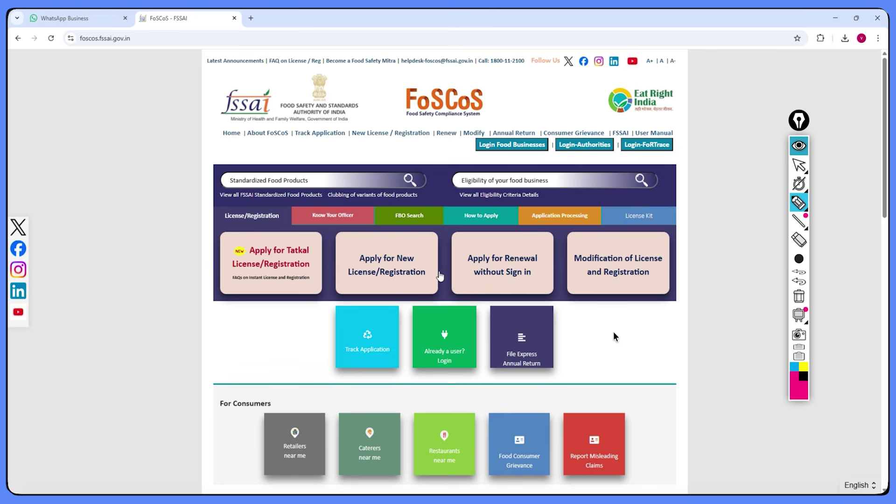
{"action": "left_click_drag", "start_coordinate": [614, 332], "coordinate": [673, 307]}
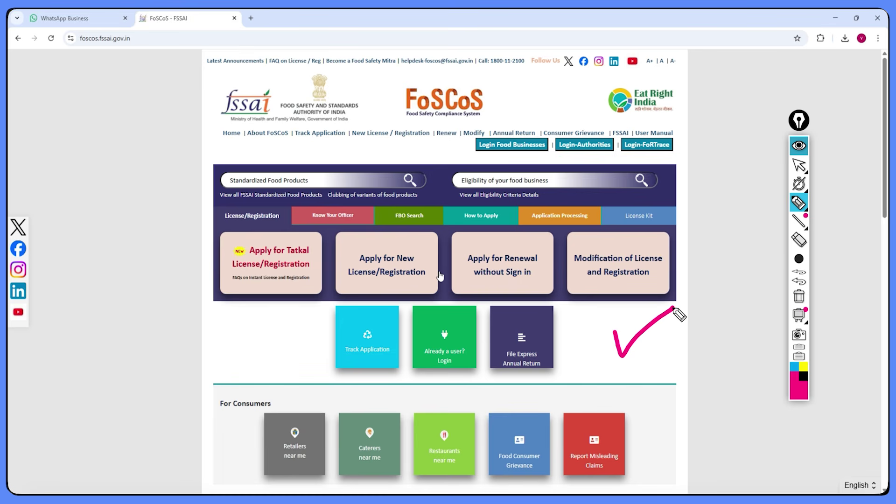
{"action": "mouse_move", "coordinate": [184, 79]}
{"action": "left_mouse_down"}
{"action": "mouse_move", "coordinate": [206, 98]}
{"action": "mouse_move", "coordinate": [205, 83]}
{"action": "left_mouse_up"}
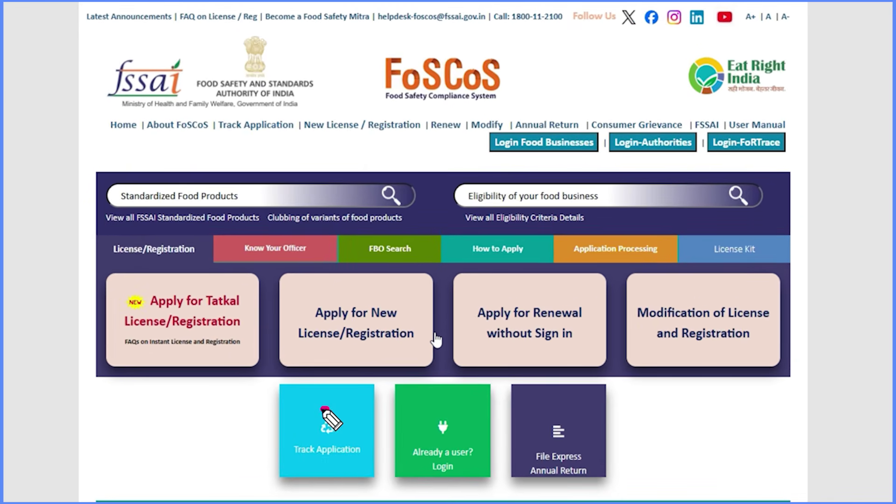
Circle the Track Application tile on the home page and add a pen mark beside it.
{"action": "mouse_move", "coordinate": [369, 322]}
{"action": "left_mouse_down"}
{"action": "mouse_move", "coordinate": [344, 365]}
{"action": "mouse_move", "coordinate": [380, 367]}
{"action": "left_mouse_up"}
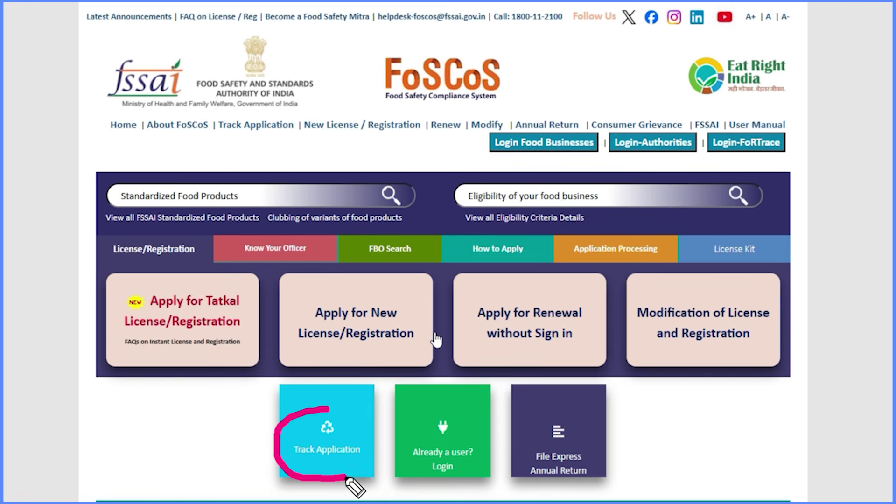
{"action": "mouse_move", "coordinate": [345, 477]}
{"action": "left_mouse_down"}
{"action": "mouse_move", "coordinate": [365, 417]}
{"action": "mouse_move", "coordinate": [325, 408]}
{"action": "left_mouse_up"}
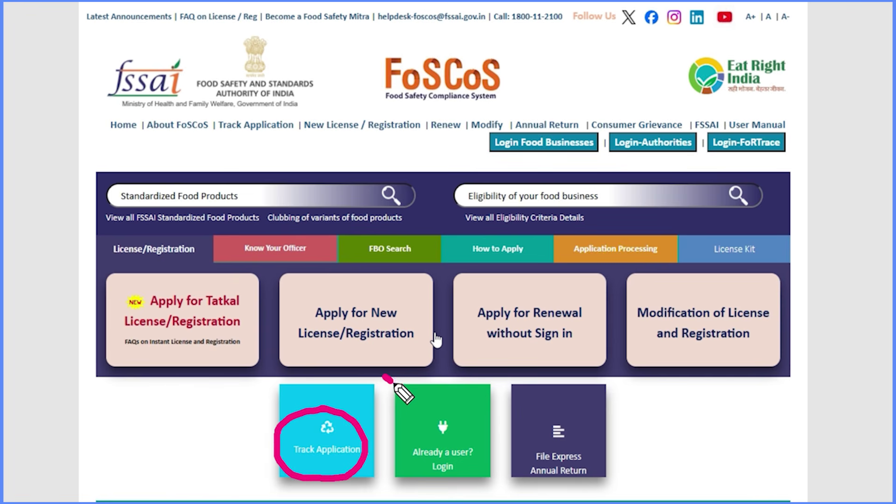
{"action": "mouse_move", "coordinate": [387, 379]}
{"action": "left_mouse_down"}
{"action": "mouse_move", "coordinate": [415, 408]}
{"action": "mouse_move", "coordinate": [418, 388]}
{"action": "left_mouse_up"}
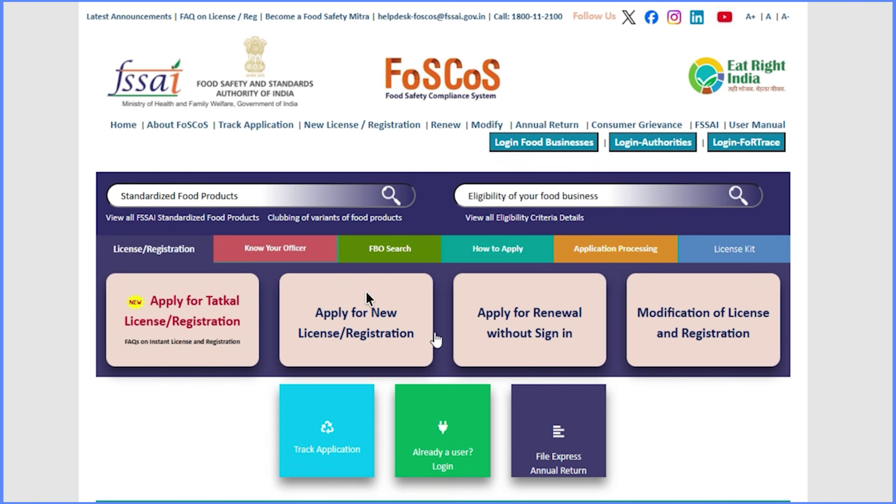
Circle the Apply for New License/Registration tile with the pen and open that application page.
{"action": "mouse_move", "coordinate": [369, 293]}
{"action": "left_mouse_down"}
{"action": "mouse_move", "coordinate": [334, 290]}
{"action": "mouse_move", "coordinate": [290, 306]}
{"action": "mouse_move", "coordinate": [291, 361]}
{"action": "mouse_move", "coordinate": [392, 370]}
{"action": "mouse_move", "coordinate": [427, 341]}
{"action": "mouse_move", "coordinate": [379, 294]}
{"action": "left_mouse_up"}
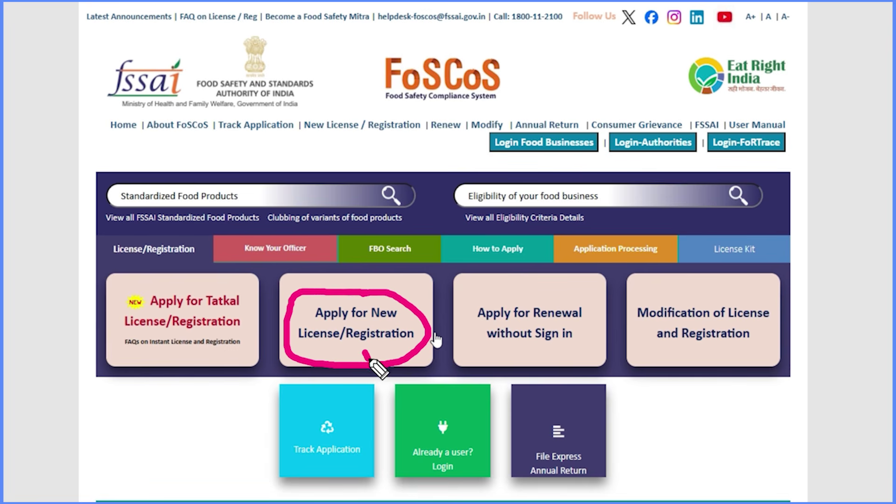
{"action": "left_click", "coordinate": [433, 337]}
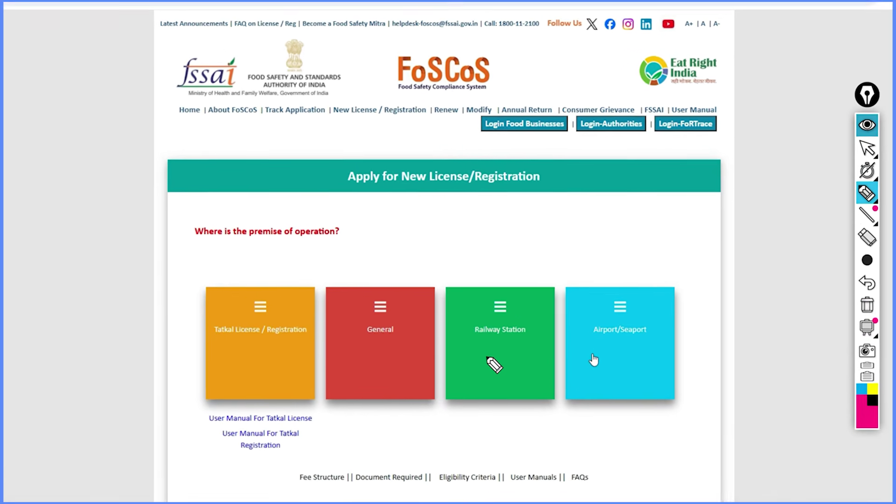
Mark the Railway Station, Airport/Seaport and General tiles under the premise of operation question with the pen.
{"action": "left_click_drag", "start_coordinate": [485, 357], "coordinate": [502, 351]}
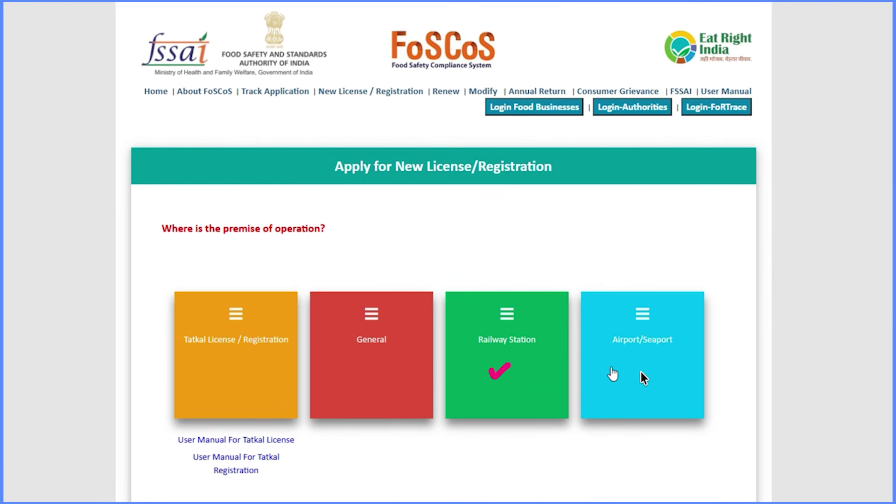
{"action": "left_click_drag", "start_coordinate": [631, 368], "coordinate": [654, 363]}
{"action": "mouse_move", "coordinate": [396, 294]}
{"action": "left_mouse_down"}
{"action": "mouse_move", "coordinate": [371, 283]}
{"action": "mouse_move", "coordinate": [337, 311]}
{"action": "mouse_move", "coordinate": [360, 362]}
{"action": "mouse_move", "coordinate": [424, 260]}
{"action": "left_mouse_up"}
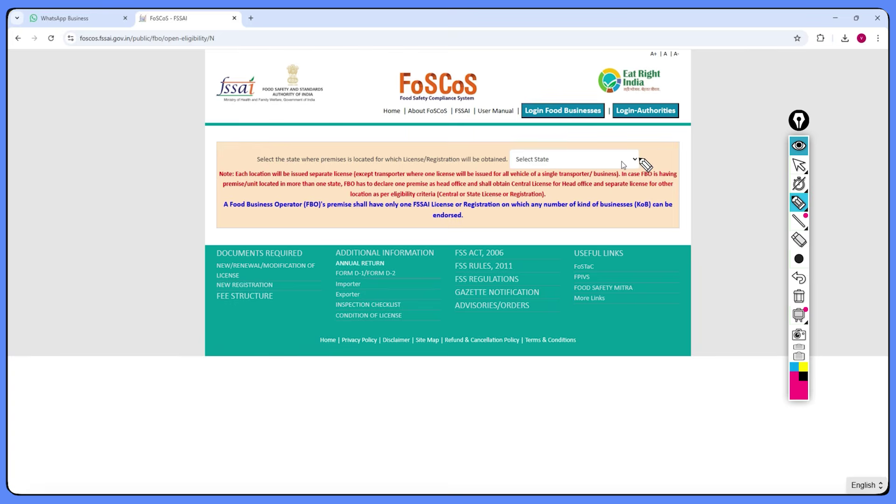
Mark the Gujarat state selection and the Manufacturer, Trade/Retail, Food Services and Central Govt. Agencies business groups with the pen.
{"action": "mouse_move", "coordinate": [611, 141]}
{"action": "left_mouse_down"}
{"action": "mouse_move", "coordinate": [597, 154]}
{"action": "mouse_move", "coordinate": [612, 155]}
{"action": "left_mouse_up"}
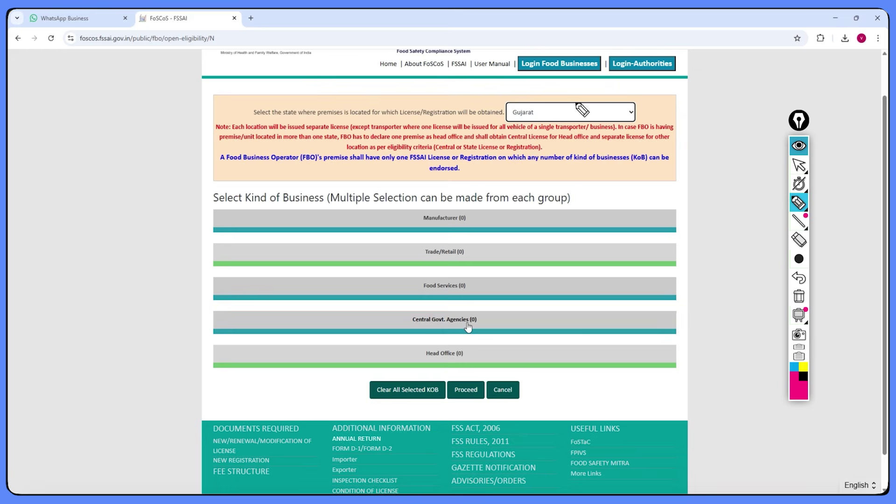
{"action": "left_click_drag", "start_coordinate": [580, 112], "coordinate": [590, 102]}
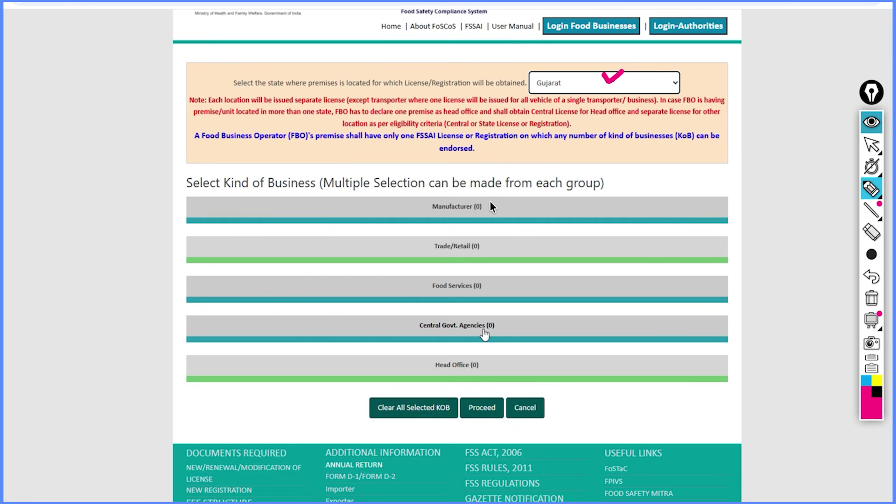
{"action": "left_click_drag", "start_coordinate": [490, 204], "coordinate": [499, 205]}
{"action": "left_click_drag", "start_coordinate": [493, 243], "coordinate": [505, 242]}
{"action": "left_click_drag", "start_coordinate": [493, 280], "coordinate": [499, 279]}
{"action": "left_click_drag", "start_coordinate": [506, 327], "coordinate": [512, 324]}
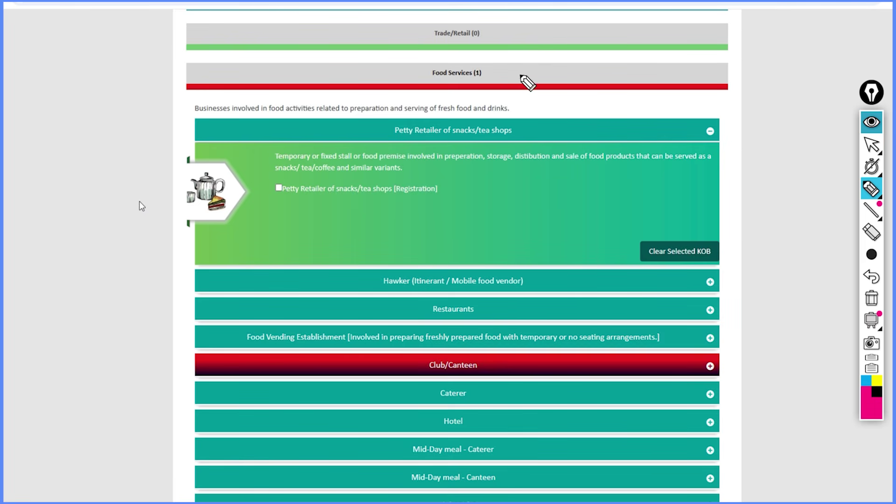
Point an arrow at Food Services, underline the Petty Retailer of snacks/tea shops registration option and mark the Club/Canteen heading.
{"action": "mouse_move", "coordinate": [529, 59]}
{"action": "left_mouse_down"}
{"action": "mouse_move", "coordinate": [496, 71]}
{"action": "mouse_move", "coordinate": [509, 74]}
{"action": "left_mouse_up"}
{"action": "mouse_move", "coordinate": [290, 200]}
{"action": "left_mouse_down"}
{"action": "mouse_move", "coordinate": [415, 204]}
{"action": "mouse_move", "coordinate": [448, 191]}
{"action": "left_mouse_up"}
{"action": "left_click_drag", "start_coordinate": [278, 190], "coordinate": [279, 190]}
{"action": "left_click_drag", "start_coordinate": [512, 362], "coordinate": [519, 359]}
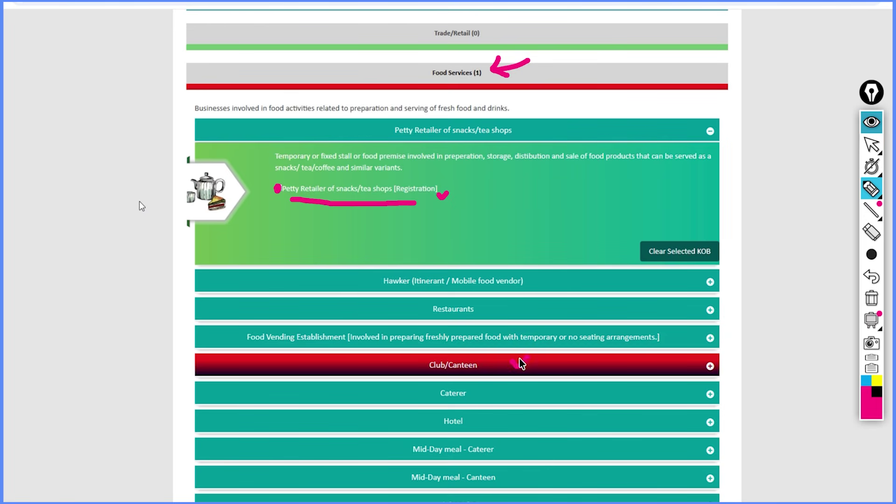
{"action": "mouse_move", "coordinate": [411, 356]}
{"action": "left_mouse_down"}
{"action": "mouse_move", "coordinate": [418, 373]}
{"action": "mouse_move", "coordinate": [440, 373]}
{"action": "left_mouse_up"}
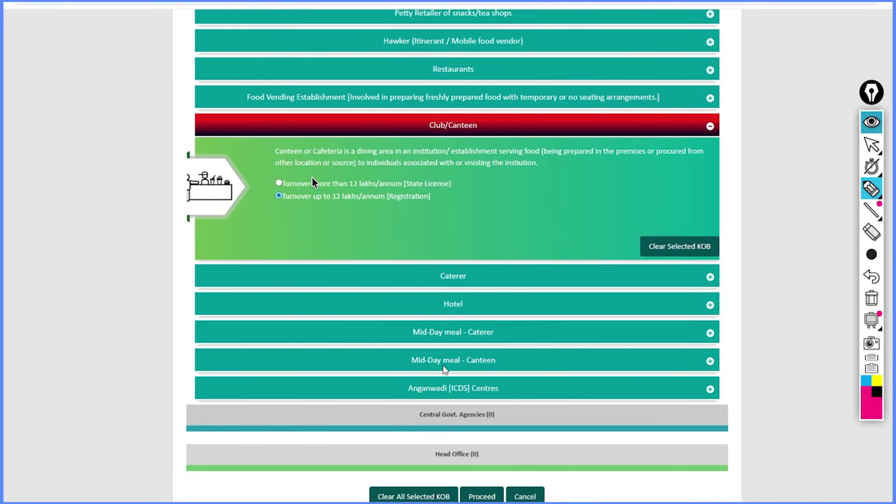
Mark Club/Canteen and its 'Turnover up to 12 lakhs/annum [Registration]' option with the pen, and clear the marks.
{"action": "left_click_drag", "start_coordinate": [487, 125], "coordinate": [502, 120]}
{"action": "left_click_drag", "start_coordinate": [267, 195], "coordinate": [281, 205]}
{"action": "left_click_drag", "start_coordinate": [295, 205], "coordinate": [356, 206]}
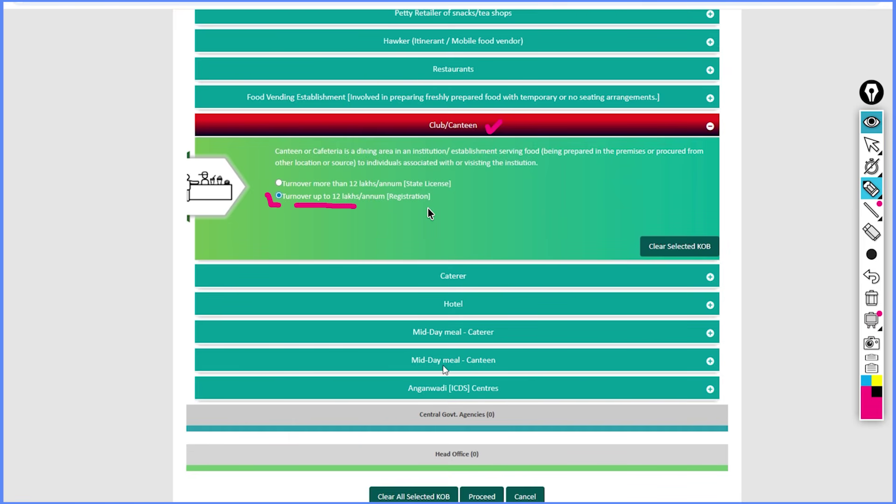
{"action": "mouse_move", "coordinate": [448, 226]}
{"action": "left_mouse_down"}
{"action": "mouse_move", "coordinate": [430, 201]}
{"action": "mouse_move", "coordinate": [444, 200]}
{"action": "mouse_move", "coordinate": [430, 210]}
{"action": "mouse_move", "coordinate": [403, 209]}
{"action": "left_mouse_up"}
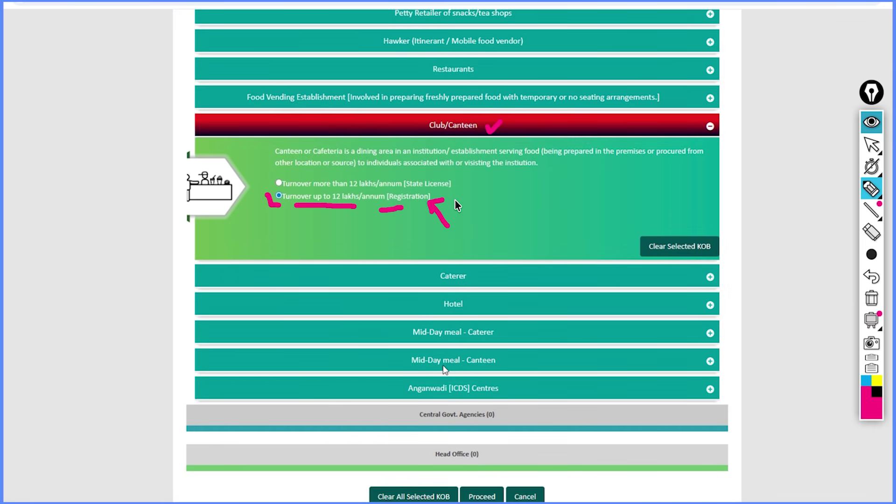
{"action": "mouse_move", "coordinate": [455, 200]}
{"action": "left_mouse_down"}
{"action": "mouse_move", "coordinate": [461, 205]}
{"action": "mouse_move", "coordinate": [465, 194]}
{"action": "left_mouse_up"}
{"action": "key", "text": "ctrl+shift+c"}
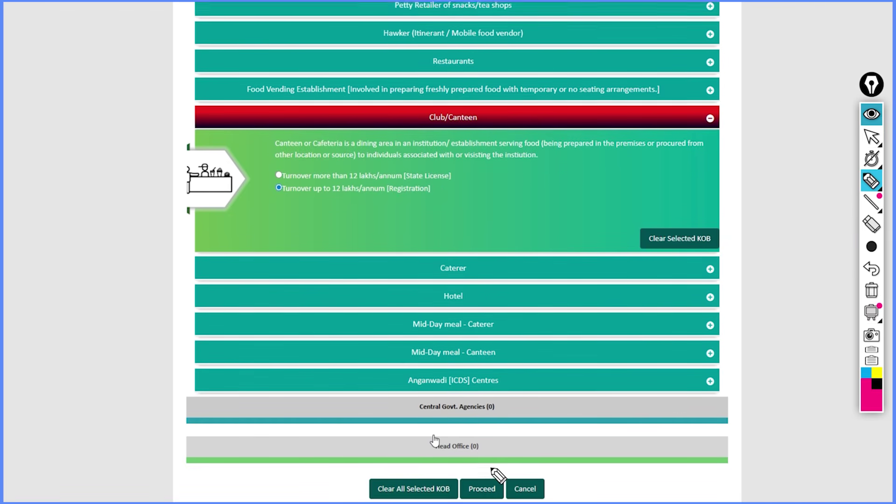
Point a pen arrow at Proceed and continue with the selected kind of business.
{"action": "left_click_drag", "start_coordinate": [483, 479], "coordinate": [509, 458]}
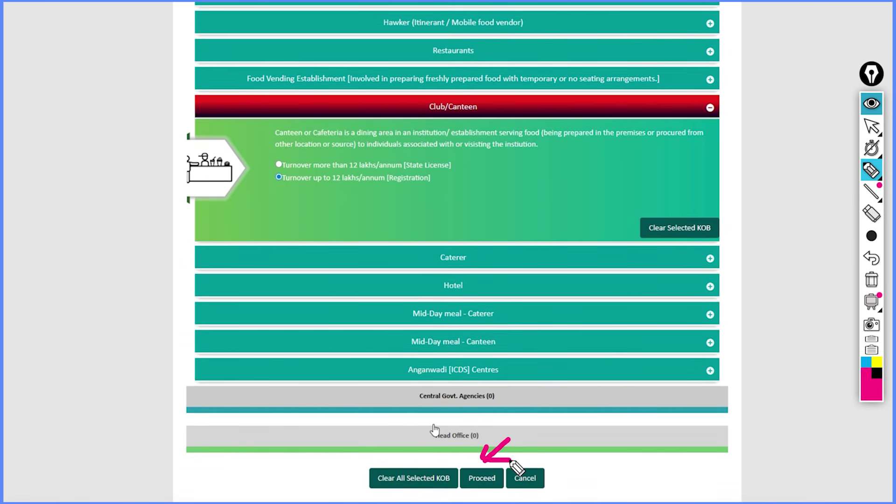
{"action": "left_click", "coordinate": [490, 477]}
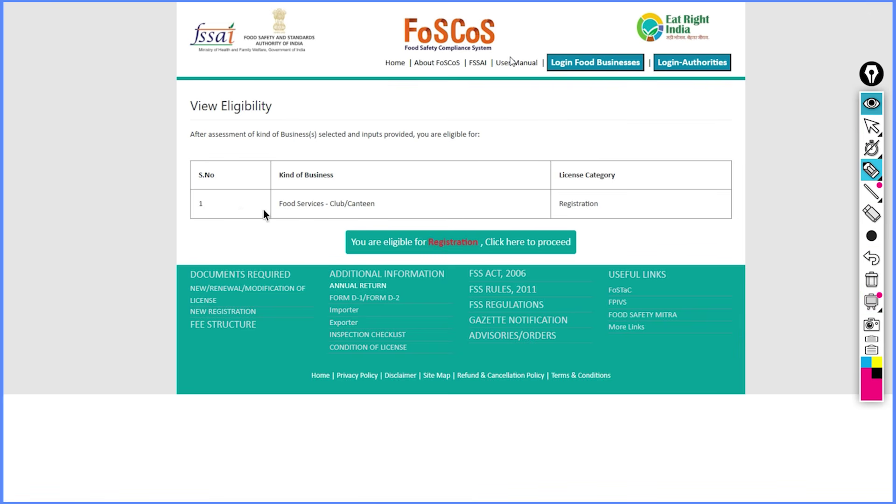
Mark the Food Services - Club/Canteen row, its Registration category and the proceed link on the eligibility page.
{"action": "left_click_drag", "start_coordinate": [238, 207], "coordinate": [246, 202]}
{"action": "left_click_drag", "start_coordinate": [388, 204], "coordinate": [406, 203]}
{"action": "left_click_drag", "start_coordinate": [614, 208], "coordinate": [626, 200]}
{"action": "mouse_move", "coordinate": [316, 242]}
{"action": "left_mouse_down"}
{"action": "mouse_move", "coordinate": [340, 241]}
{"action": "mouse_move", "coordinate": [330, 254]}
{"action": "left_mouse_up"}
{"action": "mouse_move", "coordinate": [426, 254]}
{"action": "left_mouse_down"}
{"action": "mouse_move", "coordinate": [494, 258]}
{"action": "mouse_move", "coordinate": [430, 222]}
{"action": "mouse_move", "coordinate": [413, 229]}
{"action": "left_mouse_up"}
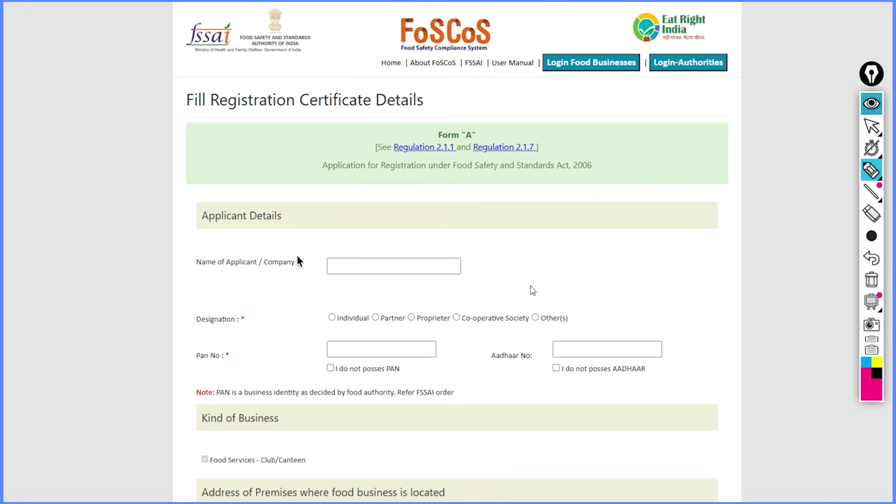
{"action": "mouse_move", "coordinate": [276, 245]}
{"action": "left_mouse_down"}
{"action": "mouse_move", "coordinate": [331, 237]}
{"action": "mouse_move", "coordinate": [341, 257]}
{"action": "left_mouse_up"}
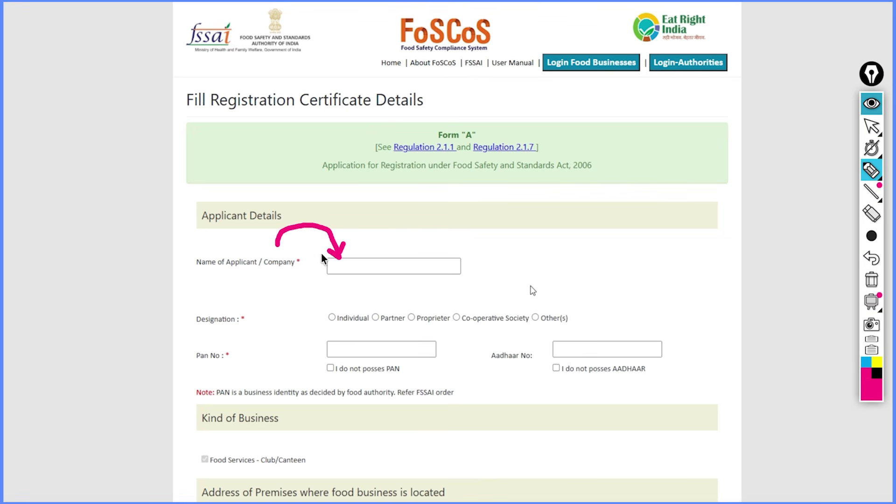
{"action": "mouse_move", "coordinate": [276, 276]}
{"action": "left_mouse_down"}
{"action": "mouse_move", "coordinate": [318, 281]}
{"action": "mouse_move", "coordinate": [310, 271]}
{"action": "mouse_move", "coordinate": [318, 277]}
{"action": "mouse_move", "coordinate": [351, 268]}
{"action": "left_mouse_up"}
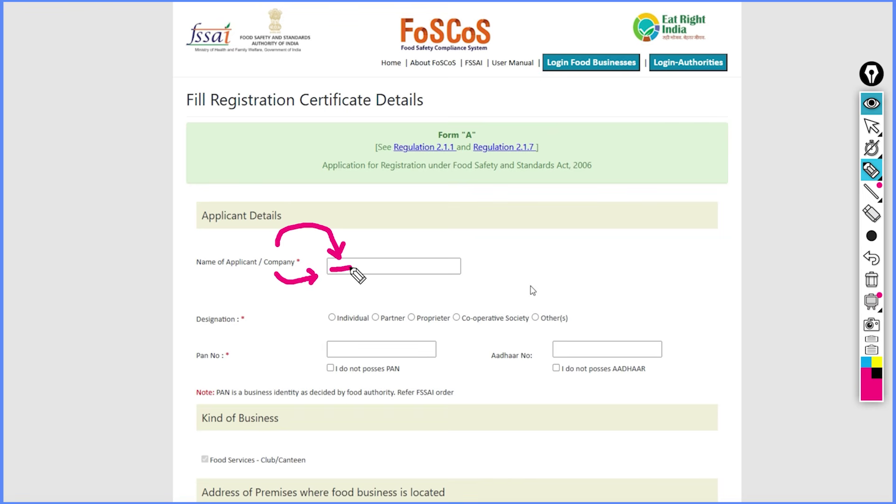
{"action": "left_click", "coordinate": [864, 279]}
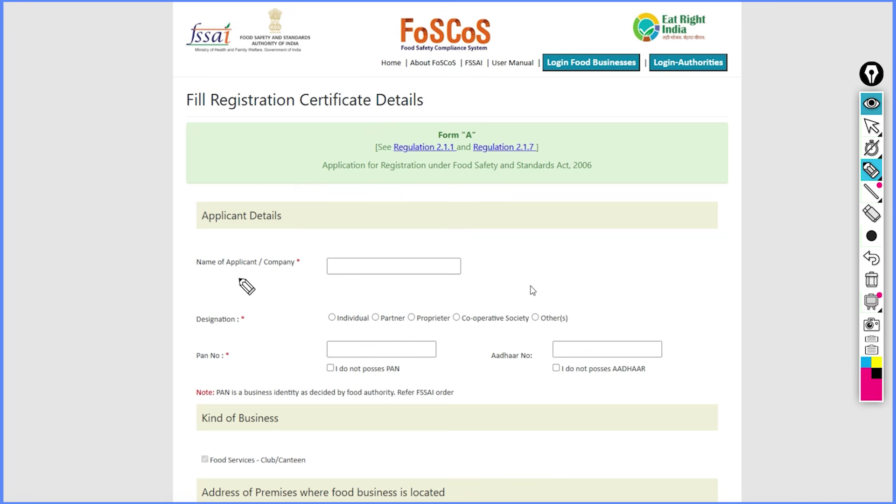
Mark the applicant name, Individual designation, Pan No and Aadhaar No fields and the Kind of Business section with the pen.
{"action": "mouse_move", "coordinate": [193, 270]}
{"action": "left_mouse_down"}
{"action": "mouse_move", "coordinate": [237, 270]}
{"action": "mouse_move", "coordinate": [238, 247]}
{"action": "mouse_move", "coordinate": [274, 224]}
{"action": "mouse_move", "coordinate": [323, 255]}
{"action": "mouse_move", "coordinate": [350, 252]}
{"action": "mouse_move", "coordinate": [347, 240]}
{"action": "left_mouse_up"}
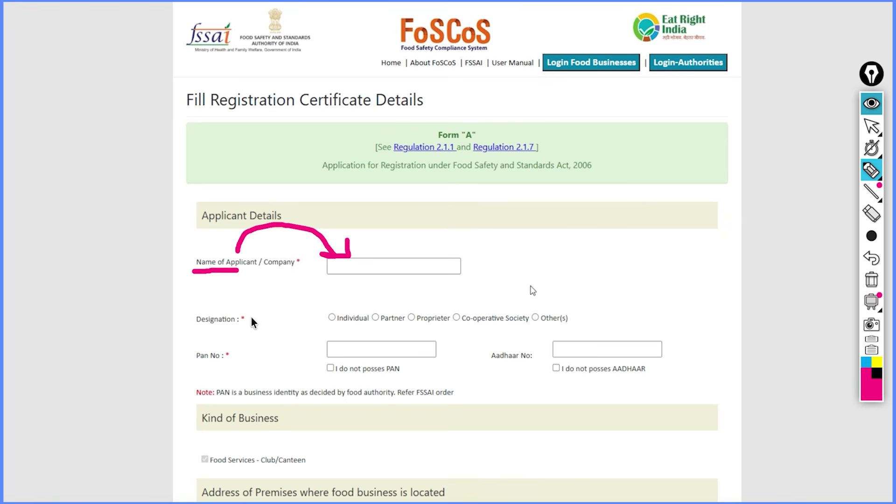
{"action": "left_click_drag", "start_coordinate": [252, 319], "coordinate": [333, 314]}
{"action": "mouse_move", "coordinate": [258, 350]}
{"action": "left_mouse_down"}
{"action": "mouse_move", "coordinate": [311, 357]}
{"action": "mouse_move", "coordinate": [317, 349]}
{"action": "left_mouse_up"}
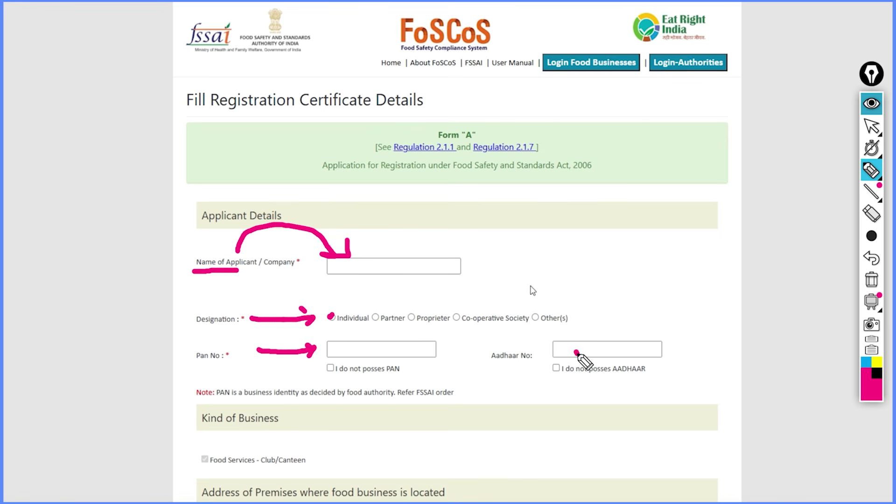
{"action": "left_click_drag", "start_coordinate": [575, 350], "coordinate": [584, 348]}
{"action": "mouse_move", "coordinate": [317, 416]}
{"action": "left_mouse_down"}
{"action": "mouse_move", "coordinate": [330, 441]}
{"action": "mouse_move", "coordinate": [305, 456]}
{"action": "left_mouse_up"}
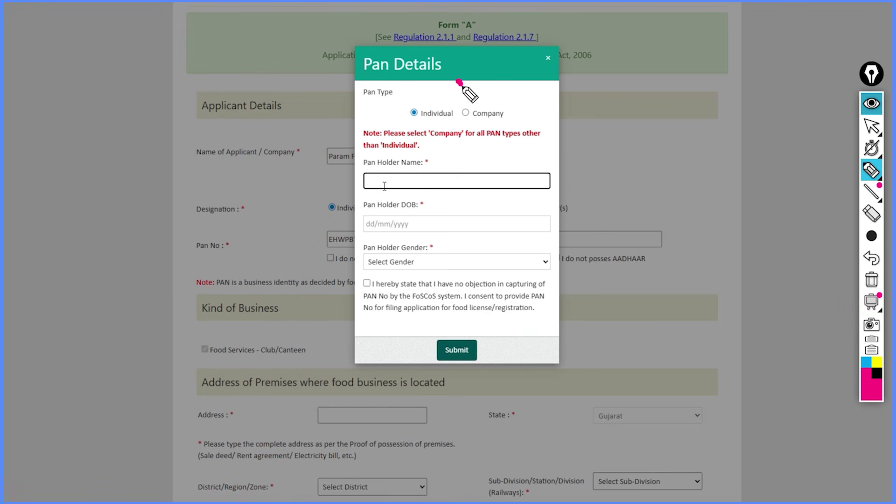
Tick and underline the Pan Details heading and mark the Individual and Company PAN types with the pen.
{"action": "left_click_drag", "start_coordinate": [459, 83], "coordinate": [482, 71]}
{"action": "left_click_drag", "start_coordinate": [383, 75], "coordinate": [417, 77]}
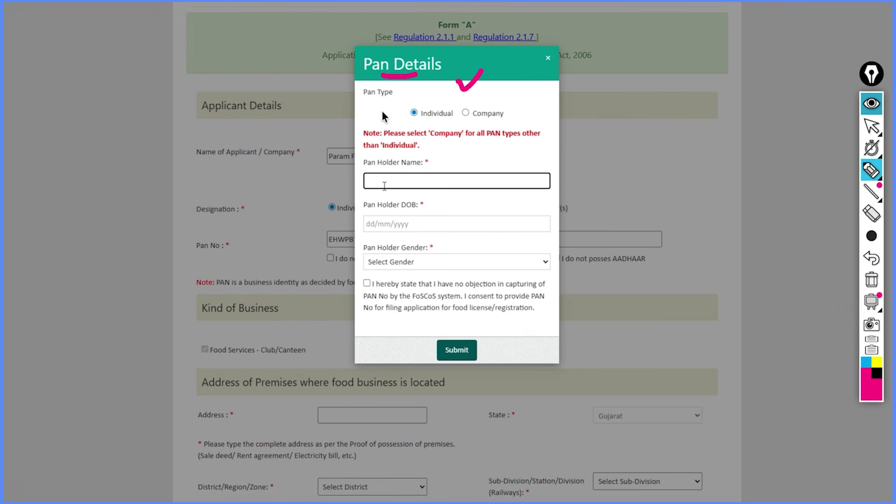
{"action": "left_click_drag", "start_coordinate": [382, 111], "coordinate": [396, 108]}
{"action": "left_click_drag", "start_coordinate": [511, 110], "coordinate": [517, 108]}
Mark the Pan Holder Name, DOB and Gender fields, the consent checkbox, Submit and the PAN verification notice with the pen.
{"action": "left_click_drag", "start_coordinate": [425, 222], "coordinate": [423, 230]}
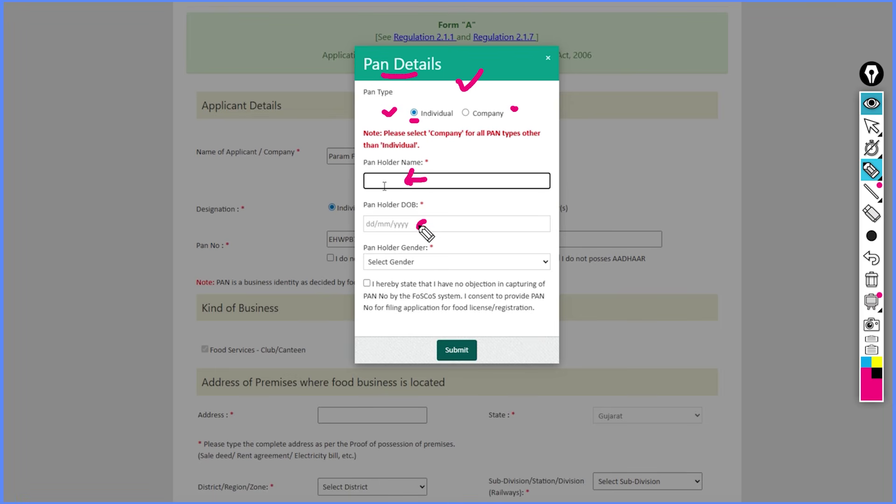
{"action": "mouse_move", "coordinate": [456, 258]}
{"action": "left_mouse_down"}
{"action": "mouse_move", "coordinate": [444, 254]}
{"action": "mouse_move", "coordinate": [443, 262]}
{"action": "left_mouse_up"}
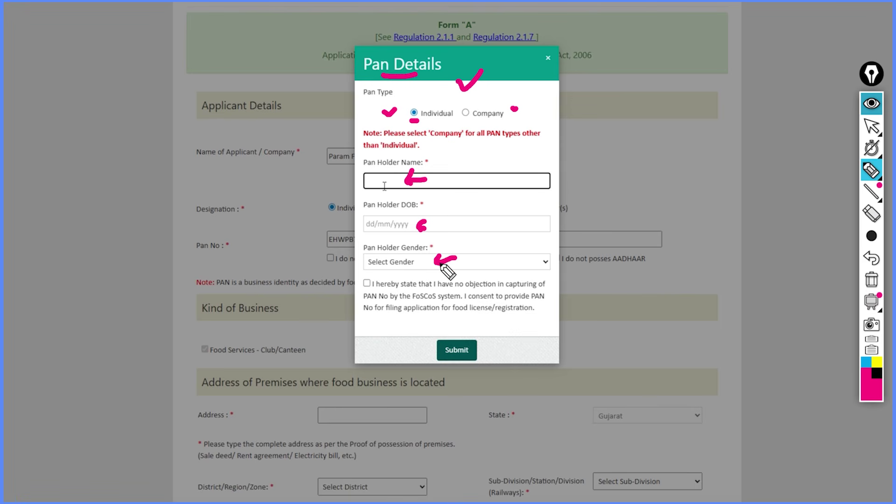
{"action": "left_click", "coordinate": [367, 284]}
{"action": "mouse_move", "coordinate": [477, 340]}
{"action": "left_mouse_down"}
{"action": "mouse_move", "coordinate": [481, 345]}
{"action": "mouse_move", "coordinate": [487, 336]}
{"action": "left_mouse_up"}
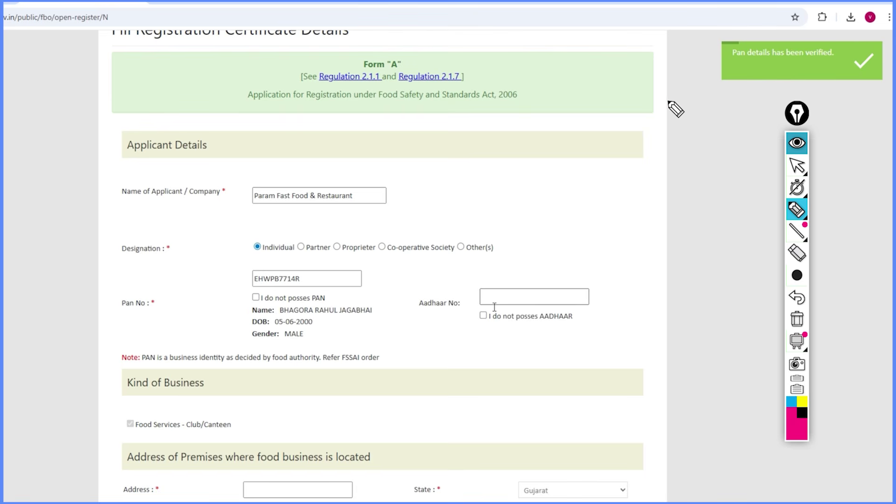
{"action": "left_click_drag", "start_coordinate": [668, 101], "coordinate": [810, 66]}
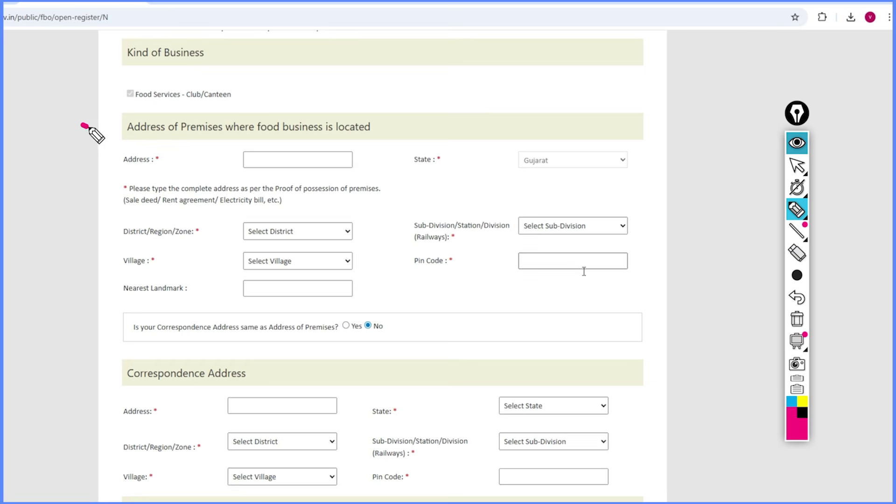
Point an arrow at the Address of Premises heading and mark its Address, State, District and Nearest Landmark fields.
{"action": "left_click_drag", "start_coordinate": [84, 126], "coordinate": [108, 134]}
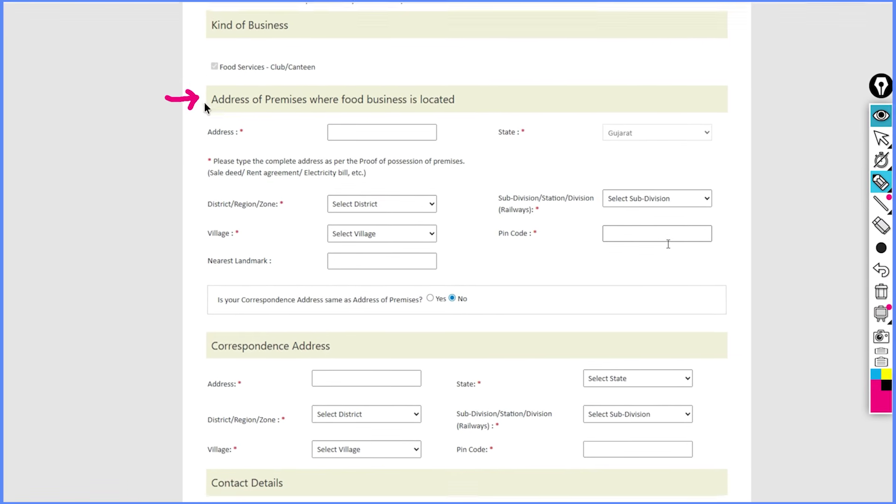
{"action": "left_click_drag", "start_coordinate": [276, 134], "coordinate": [365, 132]}
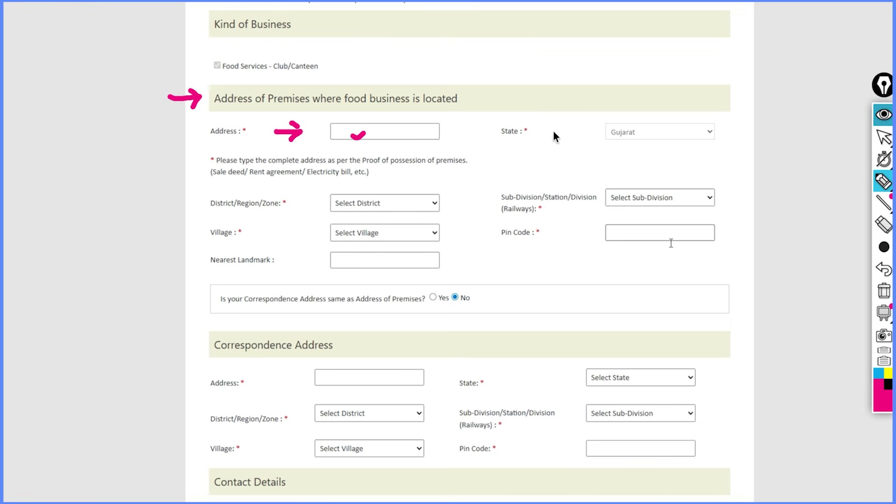
{"action": "left_click_drag", "start_coordinate": [619, 132], "coordinate": [628, 130]}
{"action": "left_click_drag", "start_coordinate": [334, 190], "coordinate": [343, 187]}
{"action": "left_click_drag", "start_coordinate": [418, 257], "coordinate": [435, 251]}
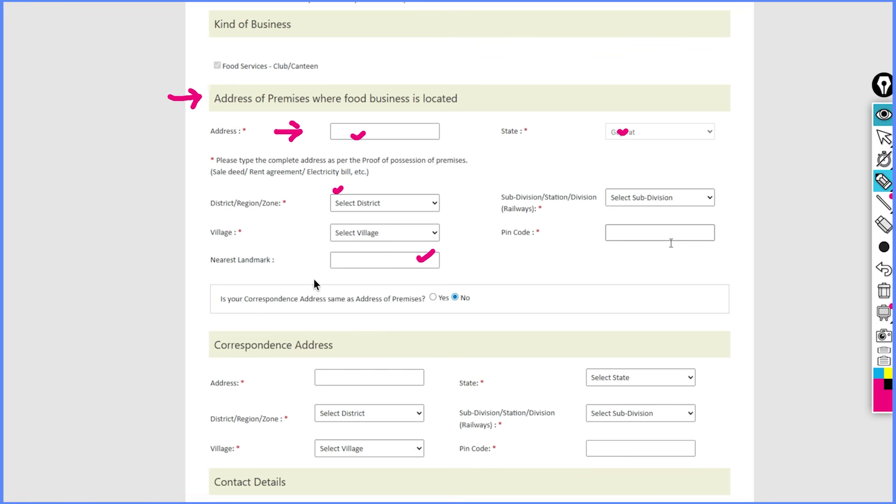
Mark the correspondence address question, its Yes option and the Correspondence Address field with the pen, and clear all marks.
{"action": "left_click_drag", "start_coordinate": [354, 319], "coordinate": [369, 315]}
{"action": "mouse_move", "coordinate": [267, 362]}
{"action": "left_mouse_down"}
{"action": "mouse_move", "coordinate": [276, 375]}
{"action": "mouse_move", "coordinate": [298, 376]}
{"action": "mouse_move", "coordinate": [295, 386]}
{"action": "left_mouse_up"}
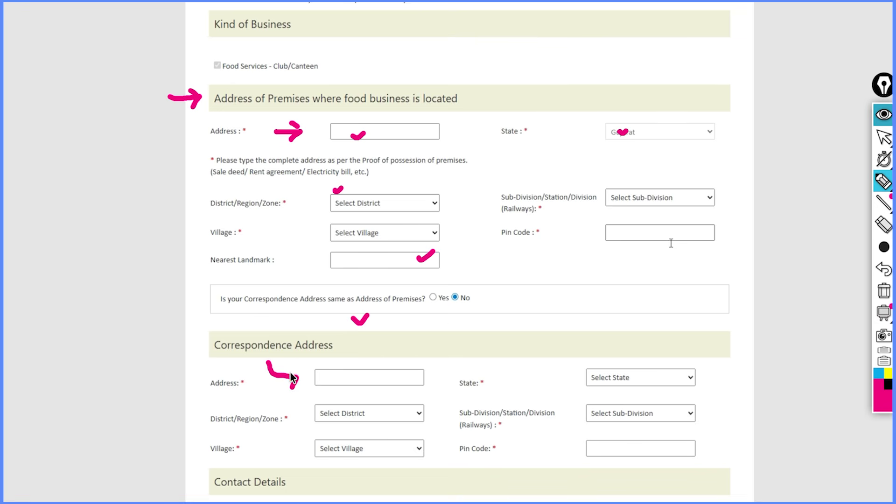
{"action": "mouse_move", "coordinate": [433, 316]}
{"action": "left_mouse_down"}
{"action": "mouse_move", "coordinate": [450, 333]}
{"action": "mouse_move", "coordinate": [439, 310]}
{"action": "mouse_move", "coordinate": [428, 328]}
{"action": "mouse_move", "coordinate": [451, 309]}
{"action": "left_mouse_up"}
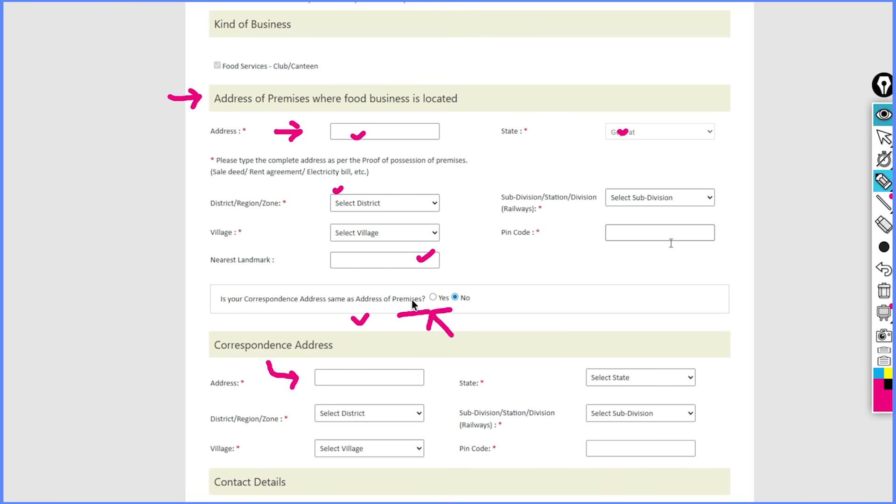
{"action": "left_click", "coordinate": [882, 290]}
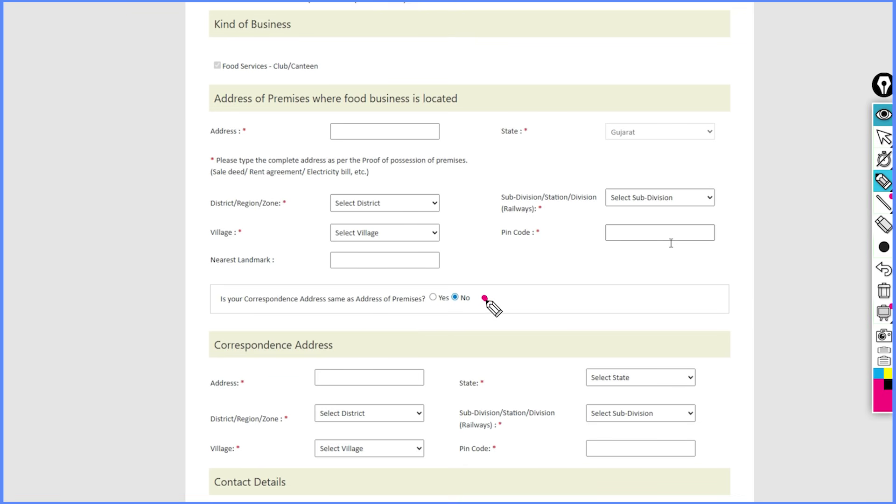
Underline the same-address question, circle its Yes option and draw an arrow from the premises address to the Correspondence Address section.
{"action": "left_click_drag", "start_coordinate": [485, 297], "coordinate": [499, 295]}
{"action": "left_click_drag", "start_coordinate": [315, 310], "coordinate": [350, 305]}
{"action": "left_click_drag", "start_coordinate": [462, 258], "coordinate": [480, 256]}
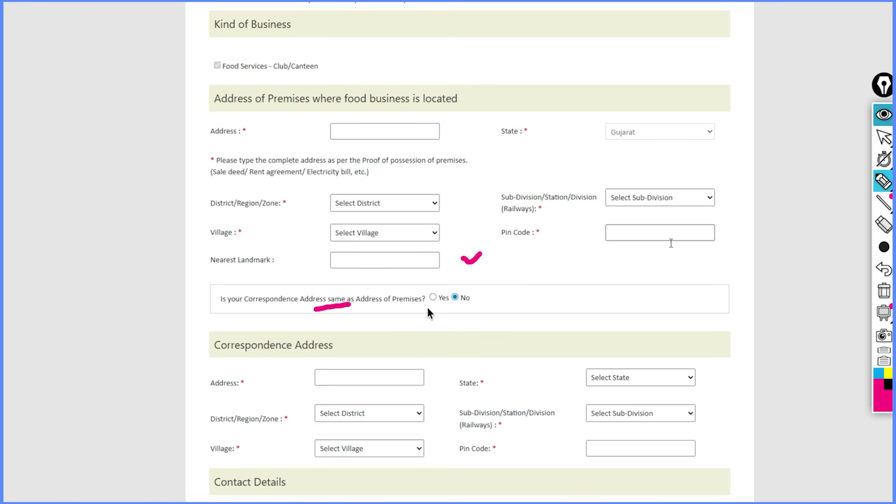
{"action": "mouse_move", "coordinate": [439, 287]}
{"action": "left_mouse_down"}
{"action": "mouse_move", "coordinate": [423, 295]}
{"action": "mouse_move", "coordinate": [444, 302]}
{"action": "mouse_move", "coordinate": [434, 288]}
{"action": "left_mouse_up"}
{"action": "left_click_drag", "start_coordinate": [394, 308], "coordinate": [411, 308]}
{"action": "left_click_drag", "start_coordinate": [473, 241], "coordinate": [460, 380]}
{"action": "left_click_drag", "start_coordinate": [428, 355], "coordinate": [432, 369]}
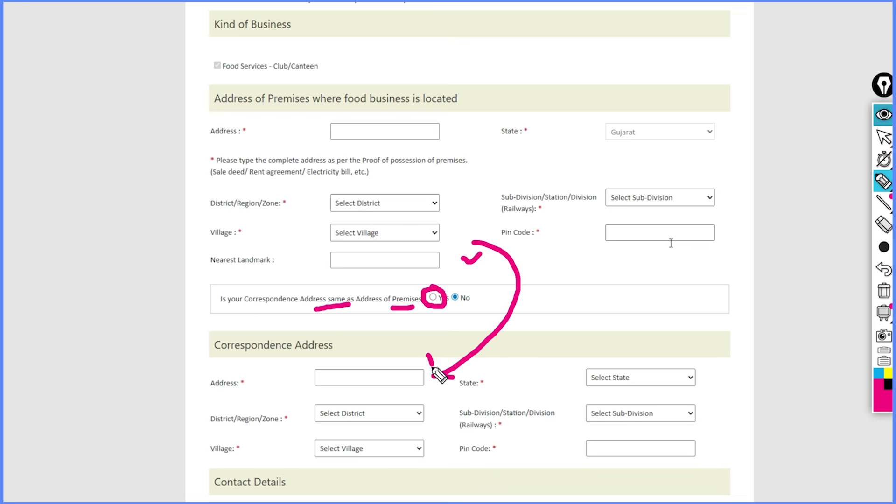
Point an arrow at the Contact Details heading and mark the Tel No, Fax, Mobile No, Email-ID and Contact Person fields.
{"action": "mouse_move", "coordinate": [301, 45]}
{"action": "left_mouse_down"}
{"action": "mouse_move", "coordinate": [352, 45]}
{"action": "mouse_move", "coordinate": [304, 44]}
{"action": "mouse_move", "coordinate": [330, 76]}
{"action": "mouse_move", "coordinate": [328, 108]}
{"action": "left_mouse_up"}
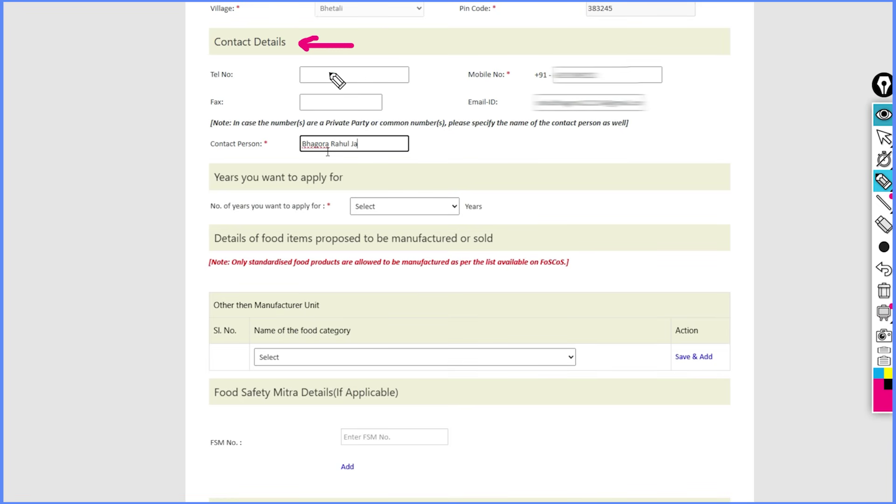
{"action": "mouse_move", "coordinate": [621, 74]}
{"action": "left_mouse_down"}
{"action": "mouse_move", "coordinate": [634, 72]}
{"action": "mouse_move", "coordinate": [663, 94]}
{"action": "left_mouse_up"}
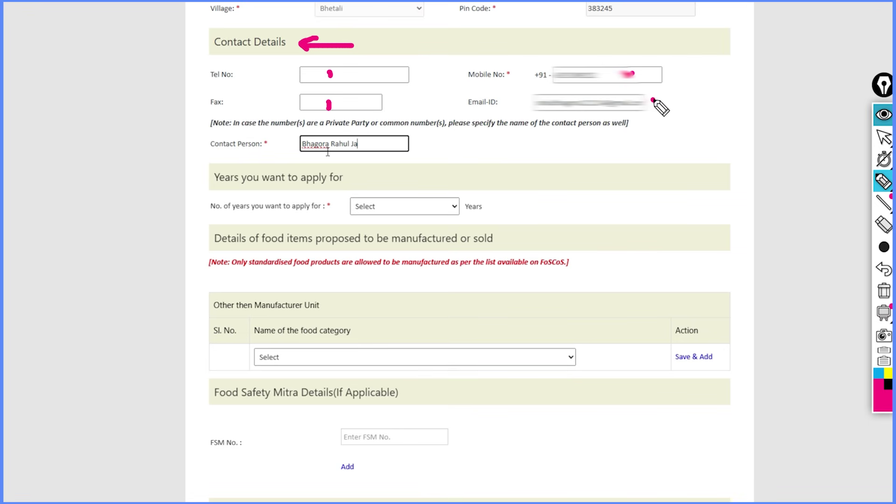
{"action": "mouse_move", "coordinate": [279, 152]}
{"action": "left_mouse_down"}
{"action": "mouse_move", "coordinate": [286, 150]}
{"action": "mouse_move", "coordinate": [280, 156]}
{"action": "left_mouse_up"}
Underline the Years you want to apply for heading and mark the 5-year selection with the pen.
{"action": "left_click_drag", "start_coordinate": [225, 189], "coordinate": [276, 191]}
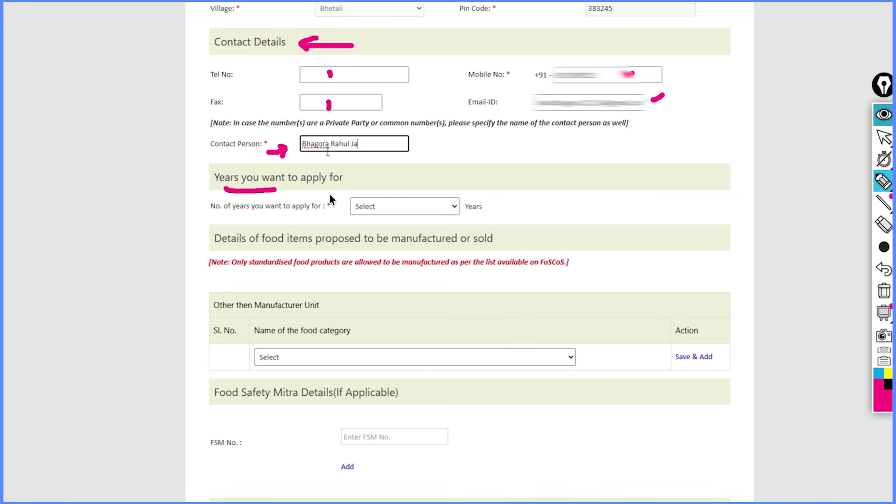
{"action": "mouse_move", "coordinate": [411, 178]}
{"action": "left_mouse_down"}
{"action": "mouse_move", "coordinate": [394, 196]}
{"action": "mouse_move", "coordinate": [415, 197]}
{"action": "left_mouse_up"}
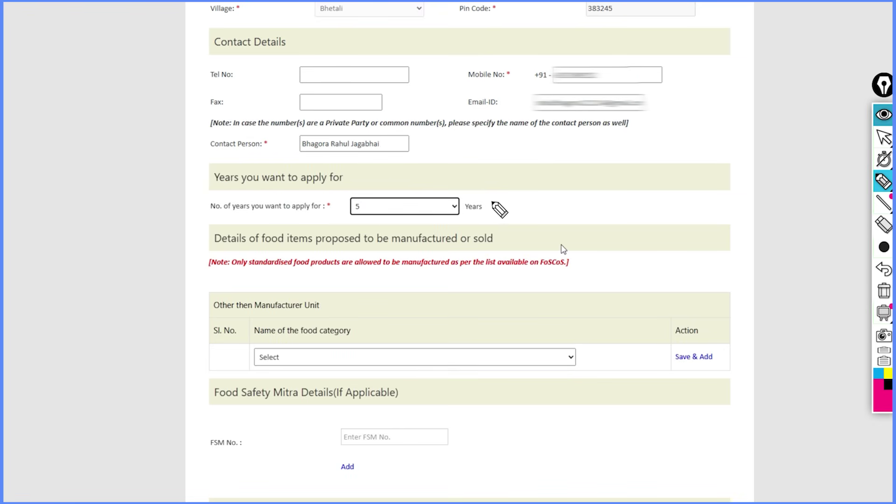
{"action": "left_click_drag", "start_coordinate": [490, 204], "coordinate": [503, 198]}
{"action": "mouse_move", "coordinate": [447, 196]}
{"action": "left_mouse_down"}
{"action": "mouse_move", "coordinate": [455, 183]}
{"action": "mouse_move", "coordinate": [459, 192]}
{"action": "left_mouse_up"}
Tick the listed food categories in the Other then Manufacturer Unit table with the pen.
{"action": "mouse_move", "coordinate": [354, 321]}
{"action": "left_mouse_down"}
{"action": "mouse_move", "coordinate": [377, 322]}
{"action": "mouse_move", "coordinate": [376, 346]}
{"action": "mouse_move", "coordinate": [400, 333]}
{"action": "left_mouse_up"}
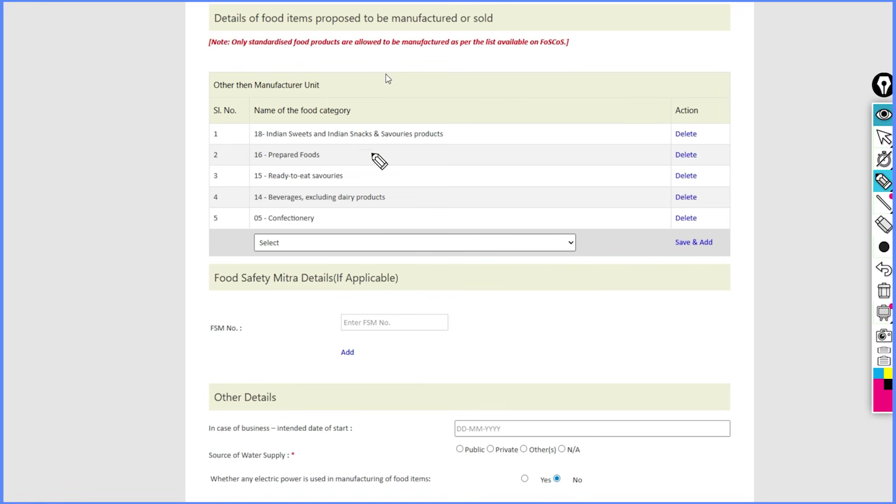
{"action": "mouse_move", "coordinate": [466, 153]}
{"action": "left_mouse_down"}
{"action": "mouse_move", "coordinate": [476, 150]}
{"action": "mouse_move", "coordinate": [465, 202]}
{"action": "left_mouse_up"}
{"action": "left_click", "coordinate": [458, 207]}
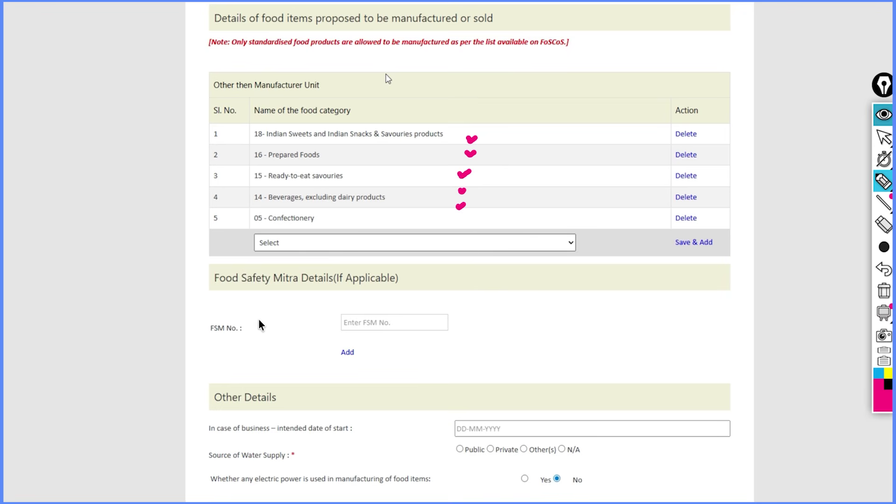
Draw an arrow from the Food Safety Mitra Details heading to the FSM No. field, mark the field and clear the marks.
{"action": "mouse_move", "coordinate": [242, 289]}
{"action": "left_mouse_down"}
{"action": "mouse_move", "coordinate": [303, 292]}
{"action": "mouse_move", "coordinate": [342, 316]}
{"action": "mouse_move", "coordinate": [329, 316]}
{"action": "mouse_move", "coordinate": [338, 303]}
{"action": "left_mouse_up"}
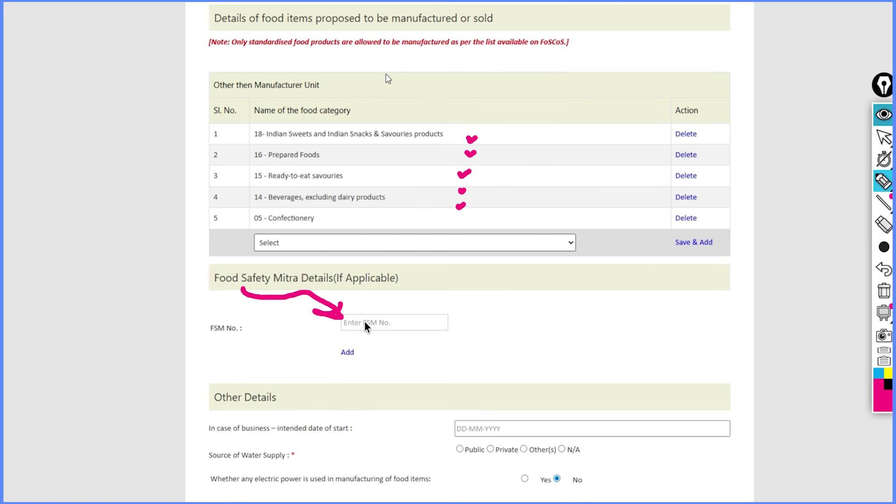
{"action": "left_click_drag", "start_coordinate": [386, 327], "coordinate": [429, 323]}
{"action": "key", "text": "ctrl+shift+delete"}
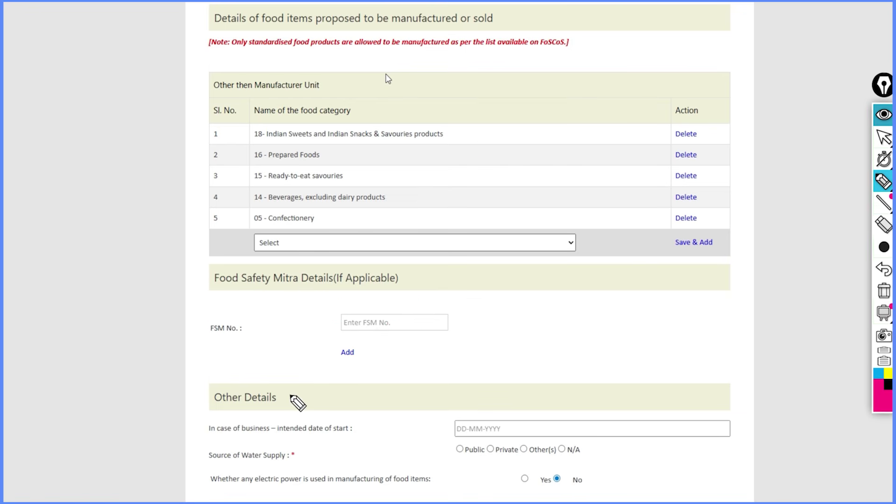
Draw an arrow from Other Details to the intended start date field, tick the field and clear the marks.
{"action": "scroll", "coordinate": [295, 400], "scroll_direction": "down", "scroll_amount": 1}
{"action": "mouse_move", "coordinate": [290, 375]}
{"action": "left_mouse_down"}
{"action": "mouse_move", "coordinate": [430, 409]}
{"action": "mouse_move", "coordinate": [423, 415]}
{"action": "left_mouse_up"}
{"action": "left_click_drag", "start_coordinate": [501, 409], "coordinate": [512, 404]}
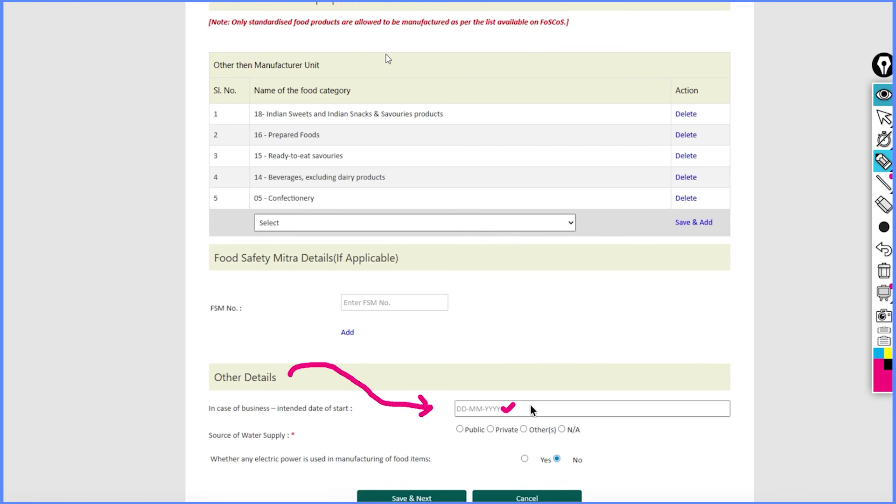
{"action": "left_click_drag", "start_coordinate": [532, 408], "coordinate": [543, 407]}
{"action": "left_click", "coordinate": [882, 272]}
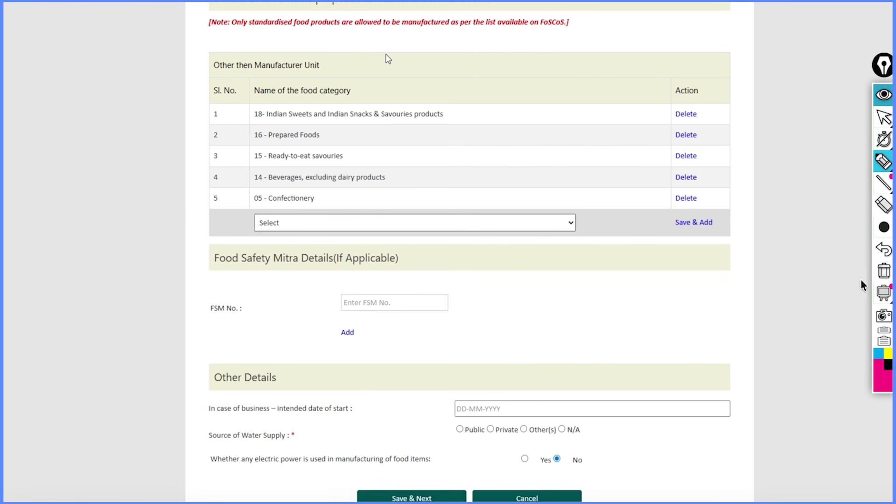
Draw a cross beside the intended start date, mark Source of Water Supply and its N/A option, and clear the marks.
{"action": "mouse_move", "coordinate": [382, 394]}
{"action": "left_mouse_down"}
{"action": "mouse_move", "coordinate": [372, 408]}
{"action": "mouse_move", "coordinate": [387, 409]}
{"action": "left_mouse_up"}
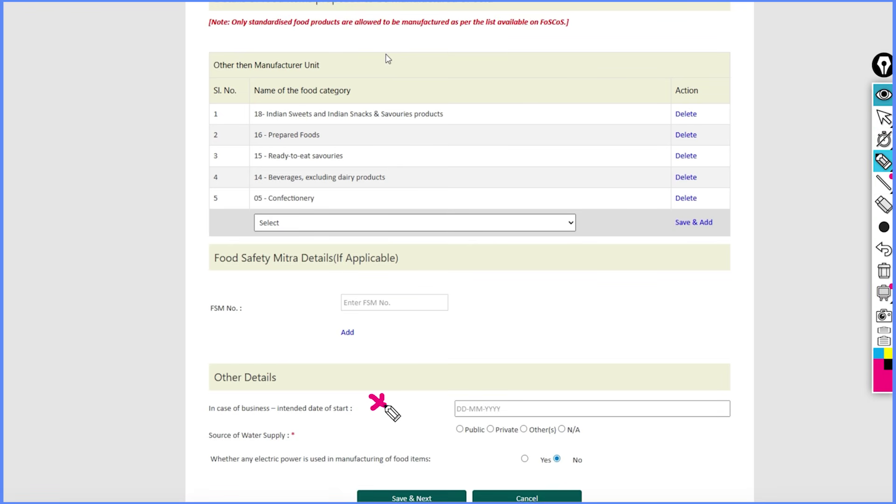
{"action": "left_click_drag", "start_coordinate": [312, 437], "coordinate": [430, 433]}
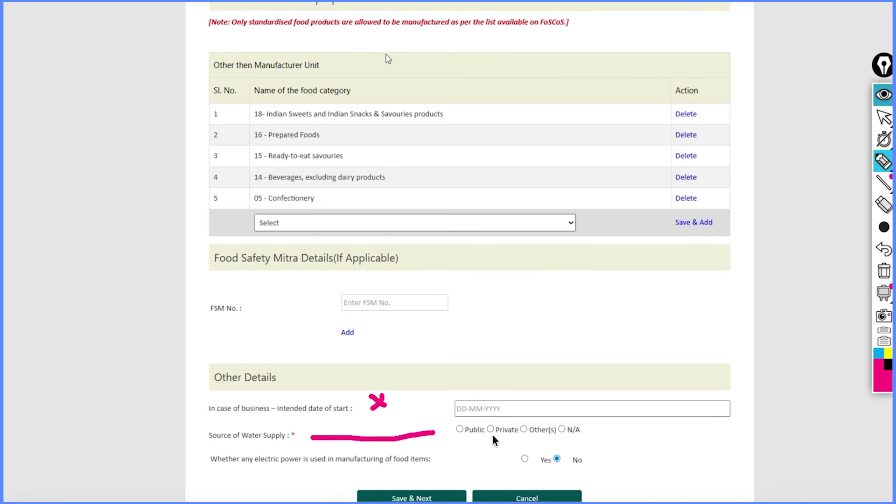
{"action": "left_click", "coordinate": [562, 428]}
{"action": "key", "text": "ctrl+shift+7"}
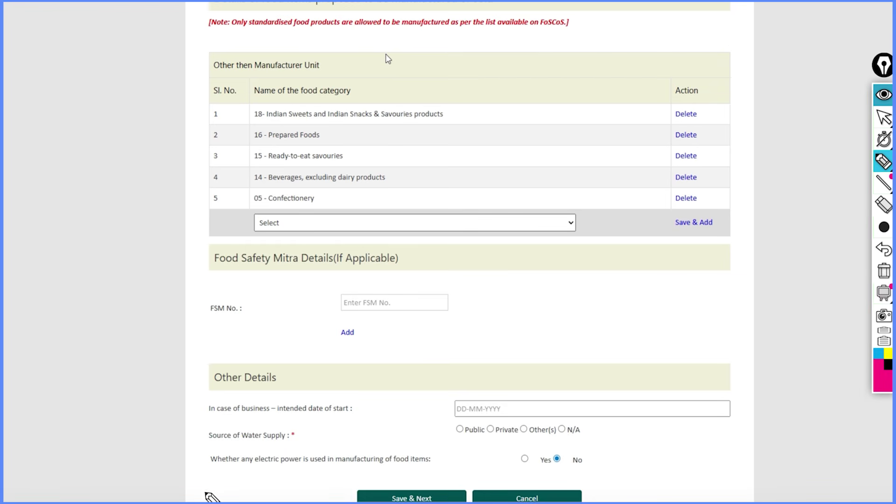
Underline the electric power question and mark its No option and Save & Next with the pen.
{"action": "left_click_drag", "start_coordinate": [253, 465], "coordinate": [329, 466]}
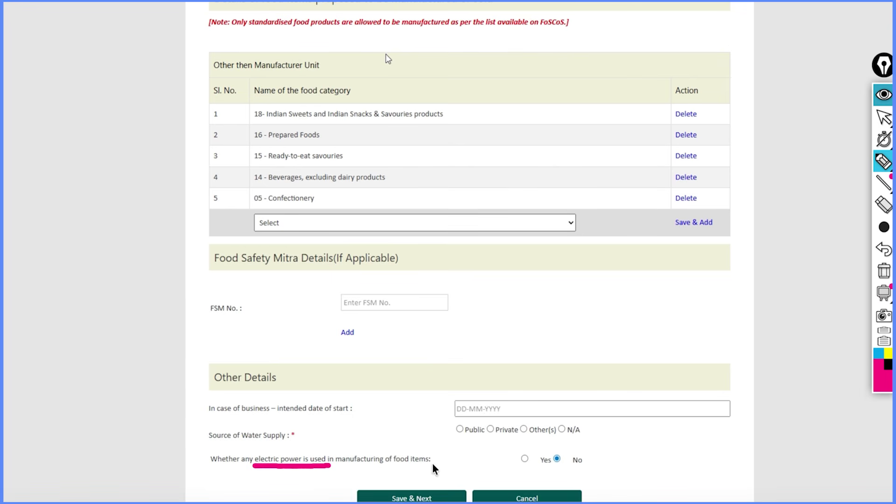
{"action": "left_click", "coordinate": [559, 468]}
{"action": "left_click_drag", "start_coordinate": [444, 485], "coordinate": [474, 464]}
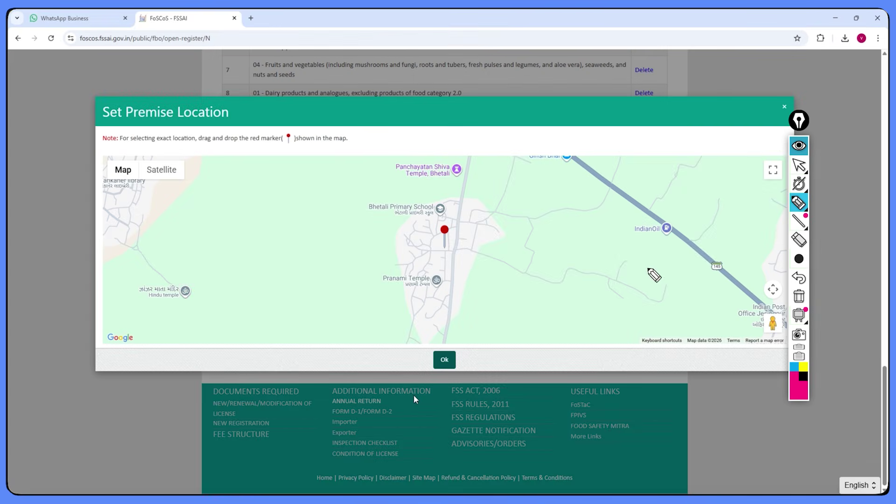
Mark the premise location map, the Aadhaar Verification Code field, its Submit button and the verification notice with the pen.
{"action": "left_click_drag", "start_coordinate": [500, 283], "coordinate": [530, 265]}
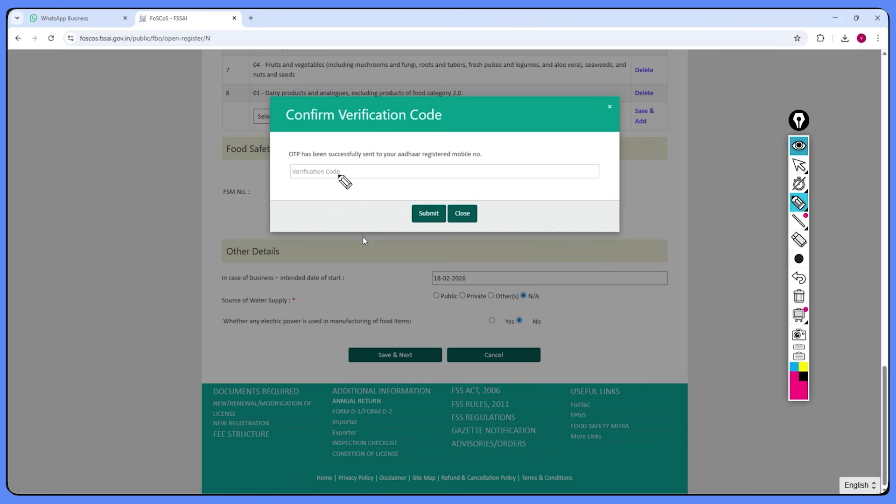
{"action": "mouse_move", "coordinate": [345, 172]}
{"action": "left_mouse_down"}
{"action": "mouse_move", "coordinate": [364, 180]}
{"action": "mouse_move", "coordinate": [325, 178]}
{"action": "left_mouse_up"}
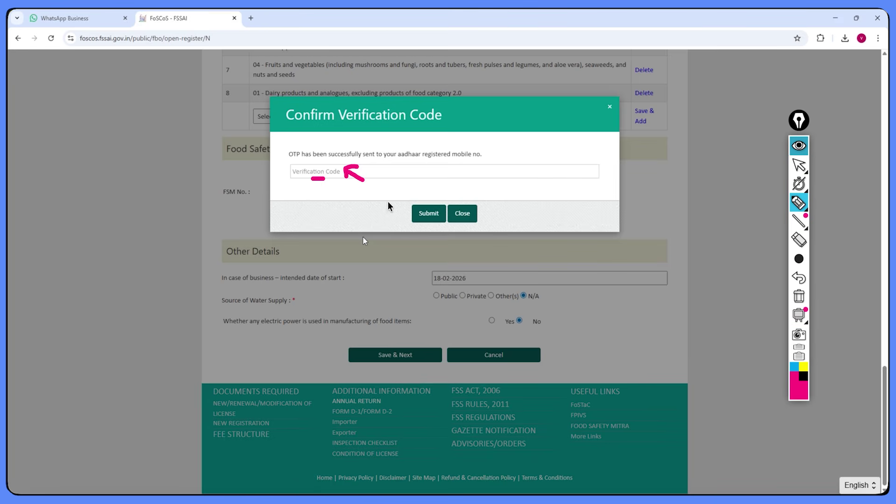
{"action": "mouse_move", "coordinate": [387, 206]}
{"action": "left_mouse_down"}
{"action": "mouse_move", "coordinate": [404, 221]}
{"action": "mouse_move", "coordinate": [423, 202]}
{"action": "left_mouse_up"}
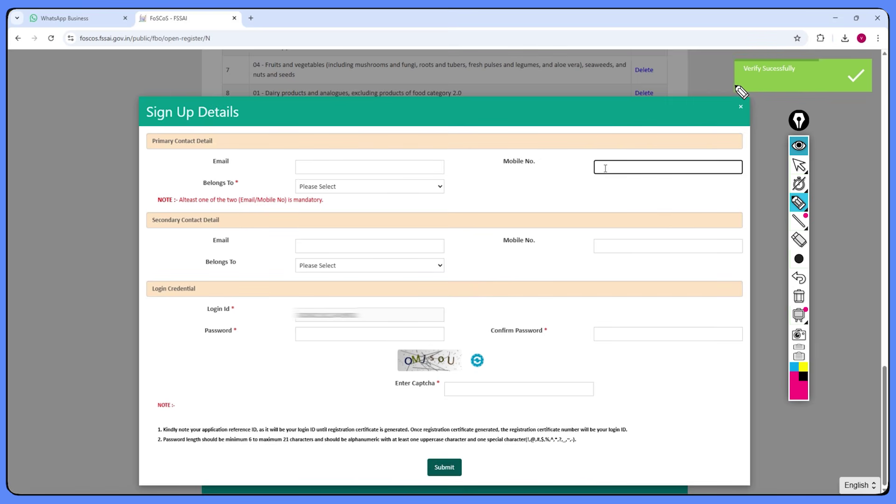
{"action": "left_click_drag", "start_coordinate": [737, 86], "coordinate": [748, 82]}
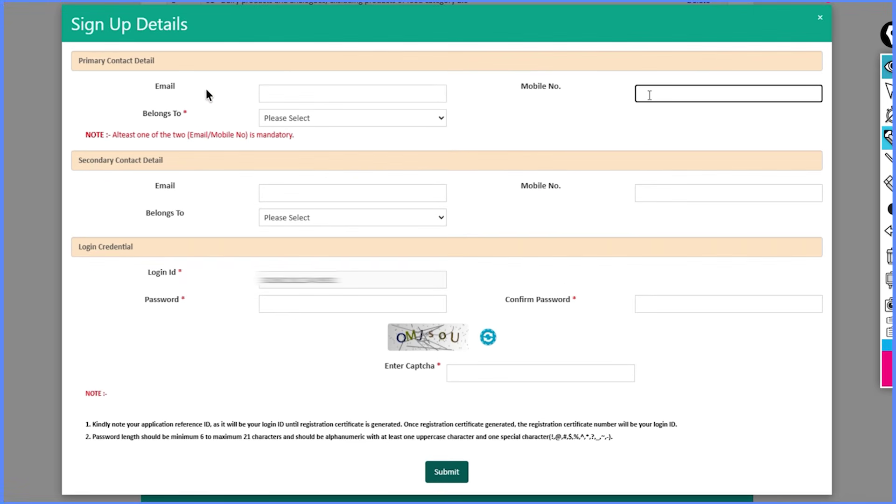
Point arrows at the Email and Belongs To fields under Primary Contact Detail and mark the Mobile No. field.
{"action": "left_click_drag", "start_coordinate": [251, 161], "coordinate": [282, 163]}
{"action": "left_click_drag", "start_coordinate": [242, 89], "coordinate": [233, 94]}
{"action": "mouse_move", "coordinate": [209, 115]}
{"action": "left_mouse_down"}
{"action": "mouse_move", "coordinate": [244, 117]}
{"action": "mouse_move", "coordinate": [237, 124]}
{"action": "left_mouse_up"}
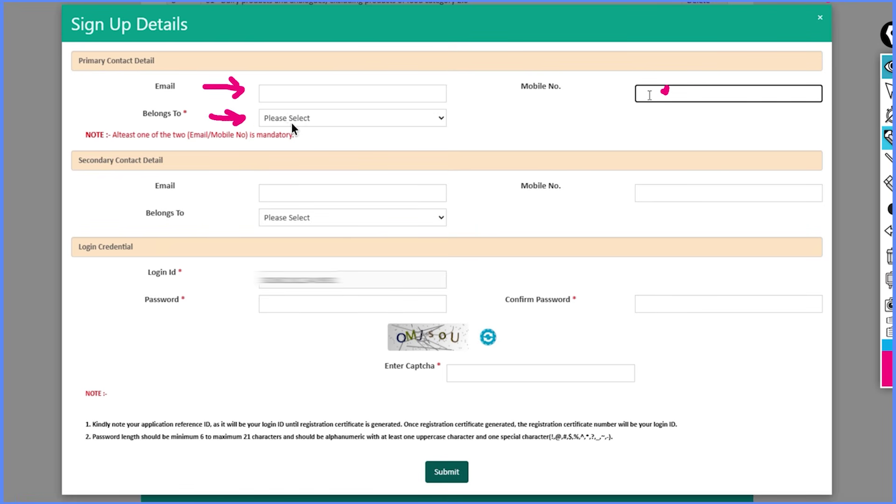
{"action": "left_click_drag", "start_coordinate": [292, 124], "coordinate": [303, 122]}
Underline the Secondary Contact Detail heading and cross out its Email and Mobile No. fields with the pen.
{"action": "left_click_drag", "start_coordinate": [194, 164], "coordinate": [235, 164]}
{"action": "mouse_move", "coordinate": [315, 165]}
{"action": "left_mouse_down"}
{"action": "mouse_move", "coordinate": [287, 200]}
{"action": "mouse_move", "coordinate": [330, 204]}
{"action": "left_mouse_up"}
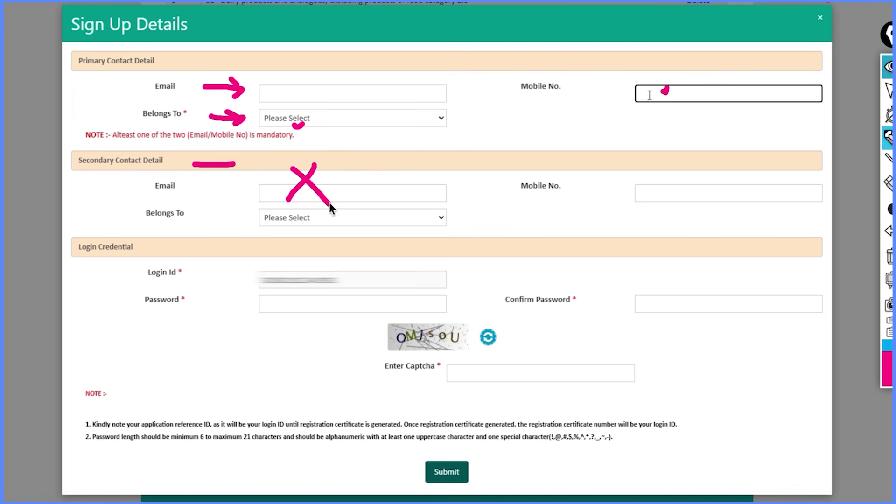
{"action": "left_click_drag", "start_coordinate": [611, 176], "coordinate": [592, 197]}
{"action": "left_click_drag", "start_coordinate": [594, 183], "coordinate": [618, 202]}
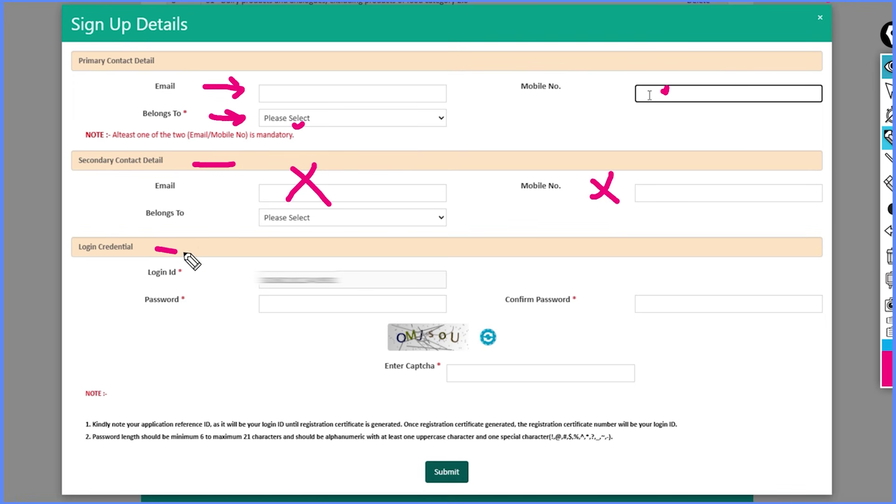
Mark the Login Id, Password and Confirm Password fields, the captcha and Submit in the Sign Up Details form.
{"action": "mouse_move", "coordinate": [209, 280]}
{"action": "left_mouse_down"}
{"action": "mouse_move", "coordinate": [249, 278]}
{"action": "mouse_move", "coordinate": [238, 285]}
{"action": "left_mouse_up"}
{"action": "left_click_drag", "start_coordinate": [344, 285], "coordinate": [347, 278]}
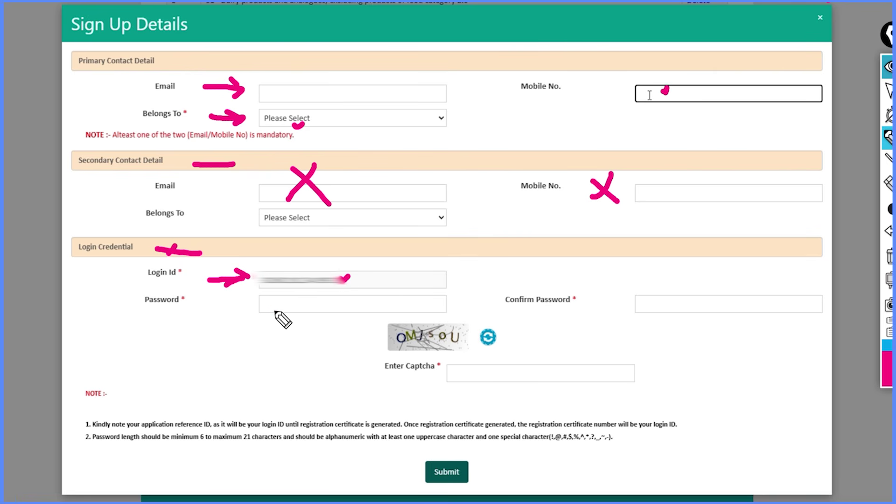
{"action": "left_click_drag", "start_coordinate": [274, 311], "coordinate": [289, 306]}
{"action": "left_click_drag", "start_coordinate": [404, 349], "coordinate": [448, 343]}
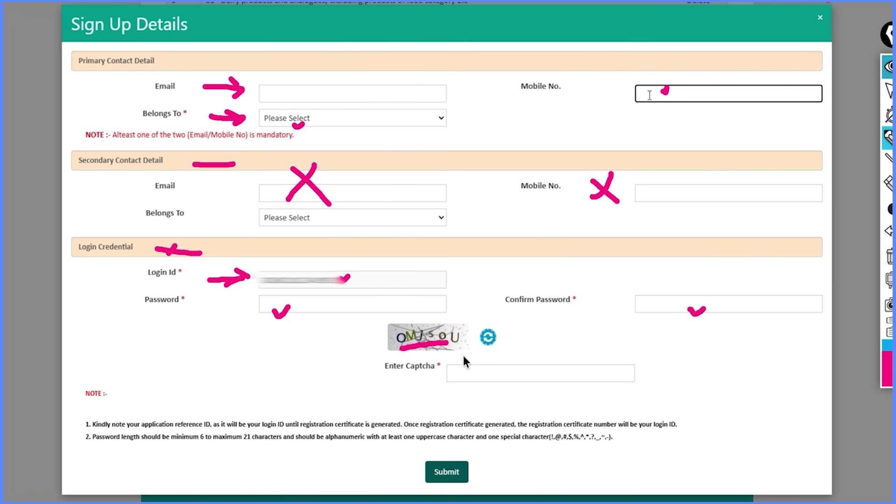
{"action": "mouse_move", "coordinate": [443, 455]}
{"action": "left_mouse_down"}
{"action": "mouse_move", "coordinate": [467, 494]}
{"action": "mouse_move", "coordinate": [460, 465]}
{"action": "left_mouse_up"}
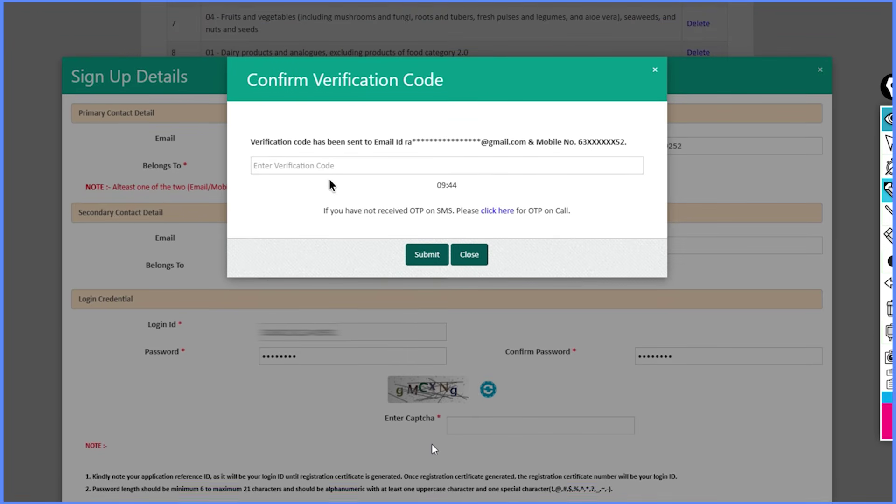
Underline the email and mobile number receiving the code, and mark the Enter Verification Code field and Submit.
{"action": "left_click_drag", "start_coordinate": [398, 155], "coordinate": [449, 155]}
{"action": "left_click_drag", "start_coordinate": [556, 151], "coordinate": [580, 151]}
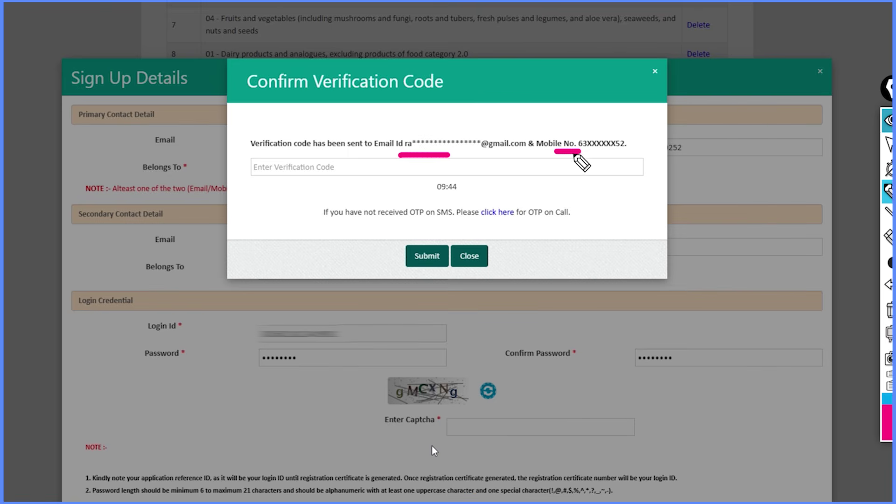
{"action": "left_click_drag", "start_coordinate": [298, 177], "coordinate": [314, 172]}
{"action": "left_click_drag", "start_coordinate": [392, 246], "coordinate": [409, 240]}
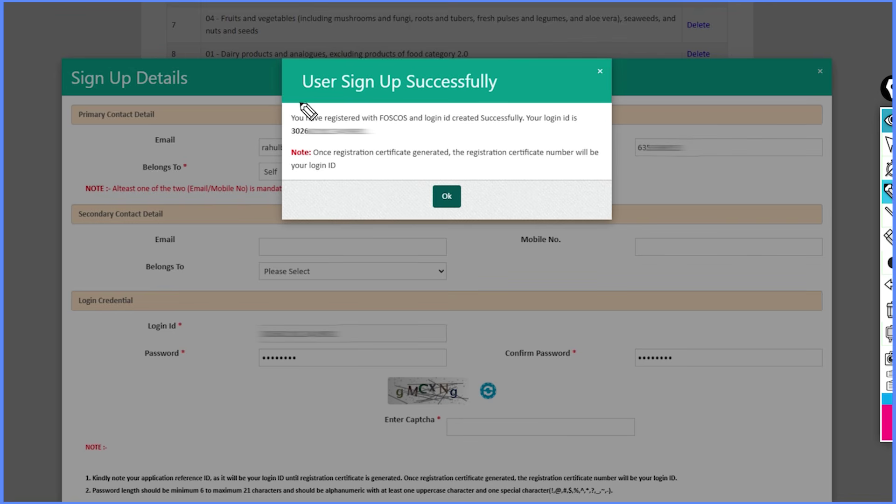
Underline the User Sign Up Successfully title and the login ID, and mark Ok with the pen.
{"action": "left_click_drag", "start_coordinate": [300, 99], "coordinate": [465, 98]}
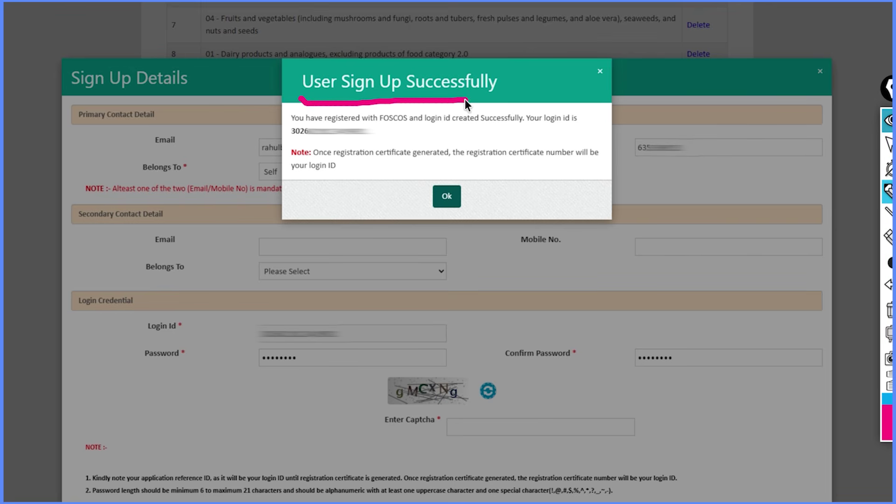
{"action": "left_click_drag", "start_coordinate": [324, 140], "coordinate": [370, 139]}
{"action": "left_click_drag", "start_coordinate": [451, 192], "coordinate": [471, 183]}
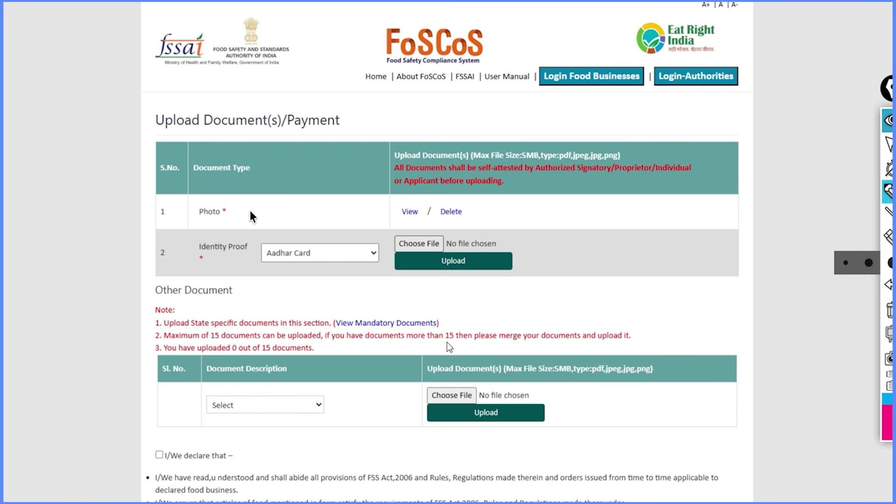
Mark the Photo, Identity Proof and Aadhar Card entries, cross out Document Description, and mark the declaration checkbox with the pen.
{"action": "left_click_drag", "start_coordinate": [250, 212], "coordinate": [269, 204]}
{"action": "left_click_drag", "start_coordinate": [234, 259], "coordinate": [246, 263]}
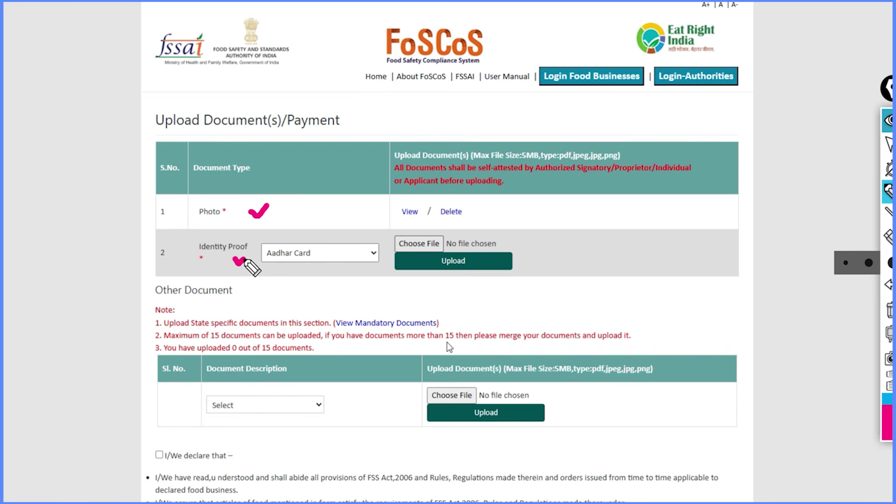
{"action": "left_click_drag", "start_coordinate": [301, 264], "coordinate": [327, 264]}
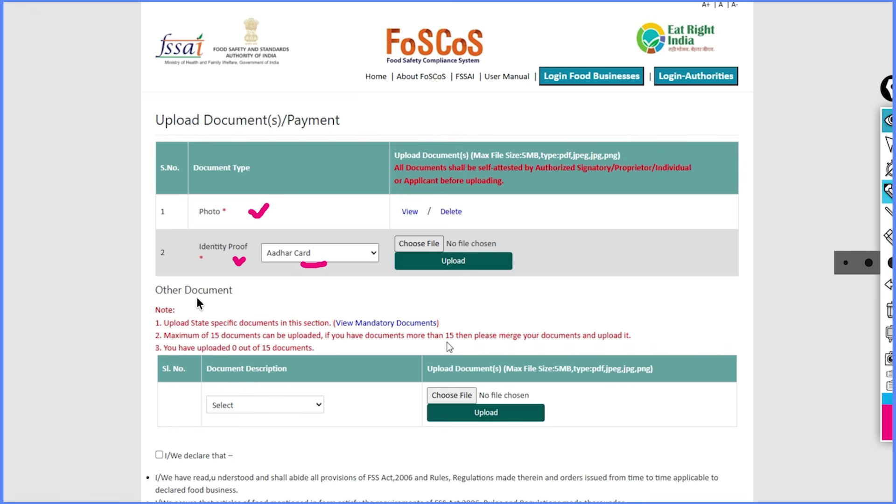
{"action": "mouse_move", "coordinate": [304, 372]}
{"action": "left_mouse_down"}
{"action": "mouse_move", "coordinate": [313, 364]}
{"action": "mouse_move", "coordinate": [315, 380]}
{"action": "left_mouse_up"}
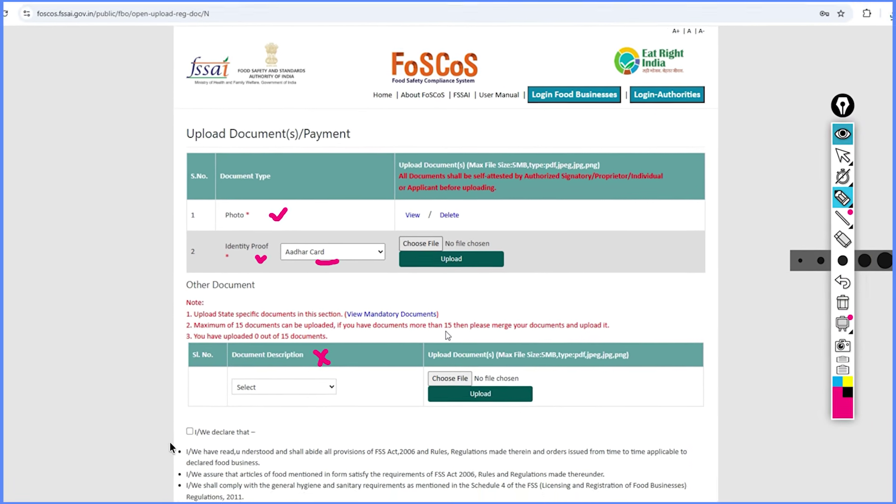
{"action": "left_click_drag", "start_coordinate": [183, 428], "coordinate": [197, 423]}
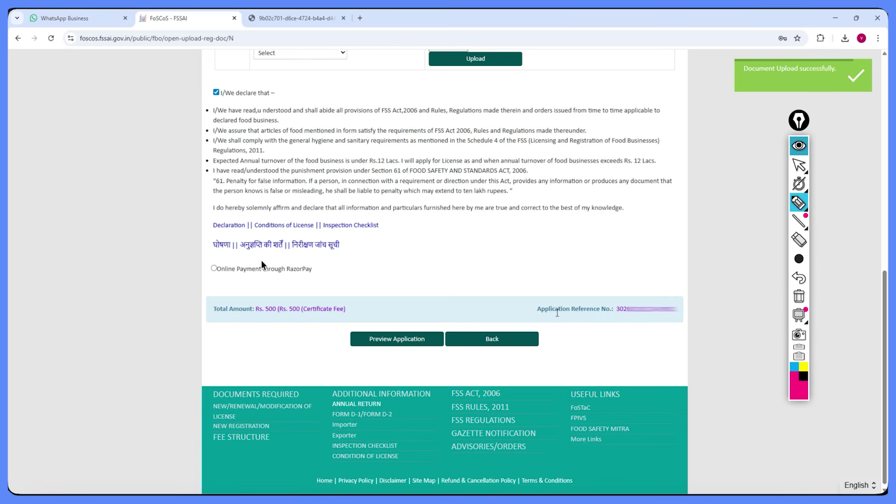
Circle the Rs. 500 certificate fee, clear the annotation, and select and underline Online Payment through RazorPay.
{"action": "mouse_move", "coordinate": [274, 297]}
{"action": "left_mouse_down"}
{"action": "mouse_move", "coordinate": [254, 311]}
{"action": "mouse_move", "coordinate": [301, 329]}
{"action": "mouse_move", "coordinate": [362, 310]}
{"action": "mouse_move", "coordinate": [274, 298]}
{"action": "left_mouse_up"}
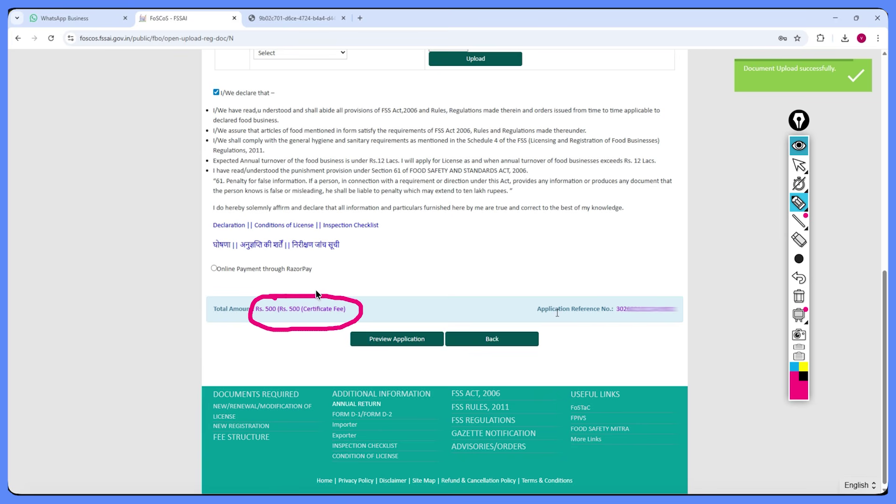
{"action": "left_click", "coordinate": [799, 296]}
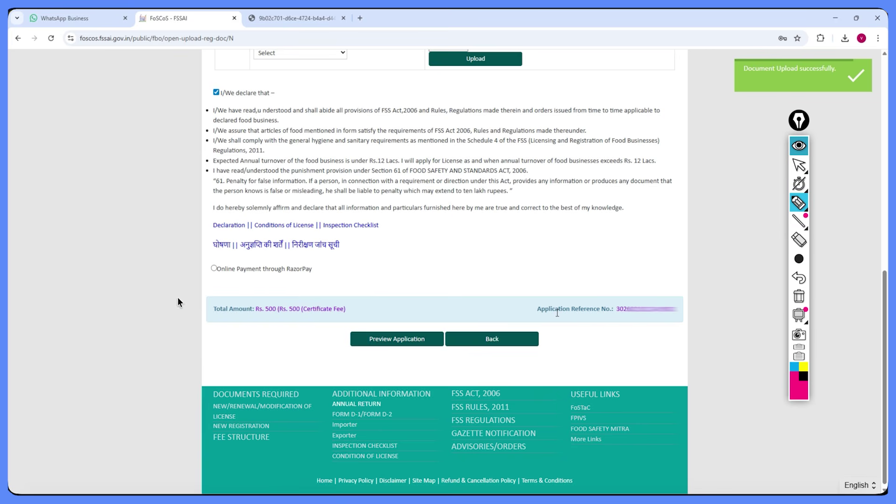
{"action": "left_click", "coordinate": [214, 268]}
{"action": "scroll", "coordinate": [219, 233], "scroll_direction": "down", "scroll_amount": 2}
{"action": "left_click_drag", "start_coordinate": [216, 206], "coordinate": [275, 205]}
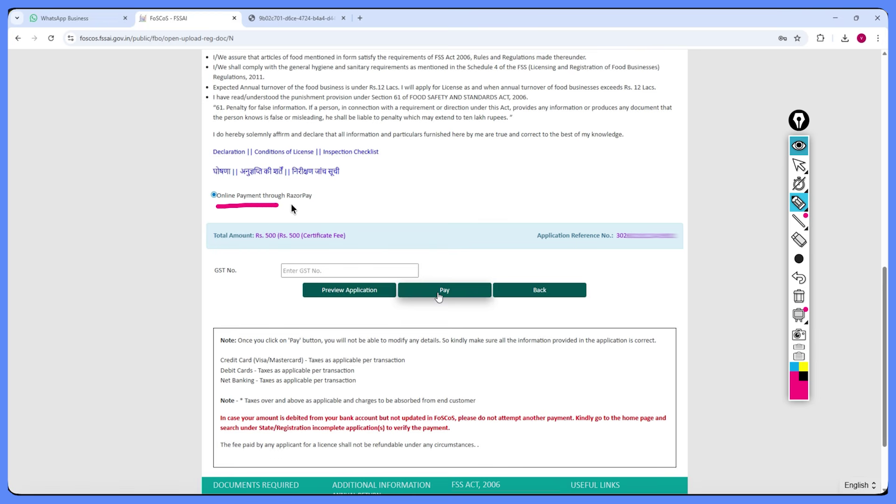
Mark and start Pay, and mark the Signature Type, Mobile No and Proceed in the e-Sign dialog.
{"action": "mouse_move", "coordinate": [425, 275]}
{"action": "left_mouse_down"}
{"action": "mouse_move", "coordinate": [411, 291]}
{"action": "mouse_move", "coordinate": [465, 304]}
{"action": "mouse_move", "coordinate": [468, 274]}
{"action": "left_mouse_up"}
{"action": "left_click", "coordinate": [439, 296]}
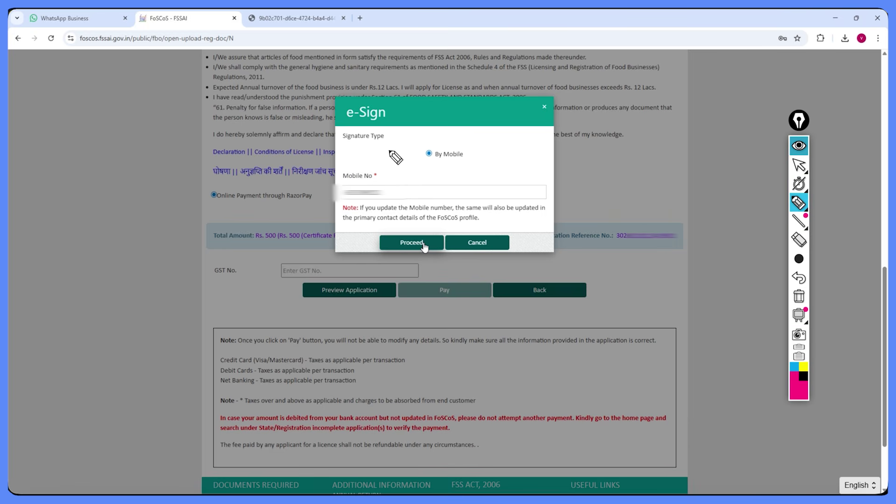
{"action": "left_click_drag", "start_coordinate": [387, 150], "coordinate": [404, 141]}
{"action": "mouse_move", "coordinate": [392, 179]}
{"action": "left_mouse_down"}
{"action": "mouse_move", "coordinate": [392, 191]}
{"action": "mouse_move", "coordinate": [408, 185]}
{"action": "left_mouse_up"}
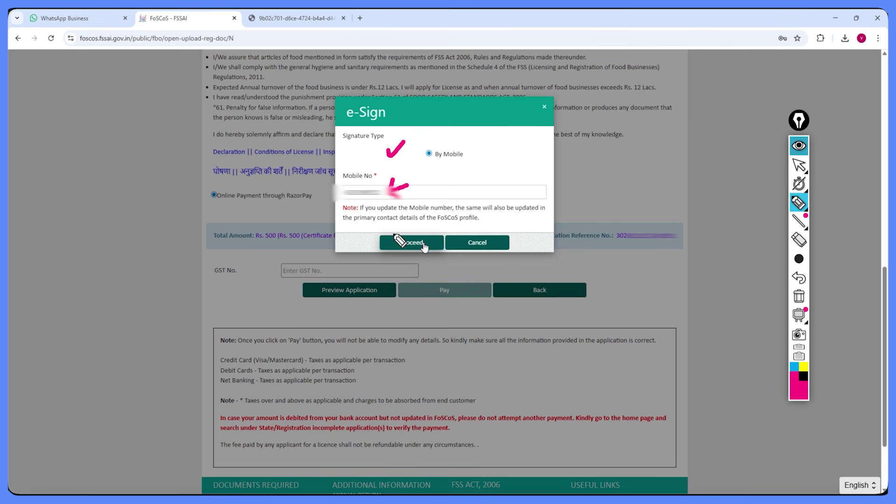
{"action": "left_click_drag", "start_coordinate": [392, 232], "coordinate": [404, 225]}
Proceed from e-Sign to the OTP dialog and mark its Verification Code field and Proceed with the pen.
{"action": "left_click", "coordinate": [424, 243]}
{"action": "left_click_drag", "start_coordinate": [458, 174], "coordinate": [476, 166]}
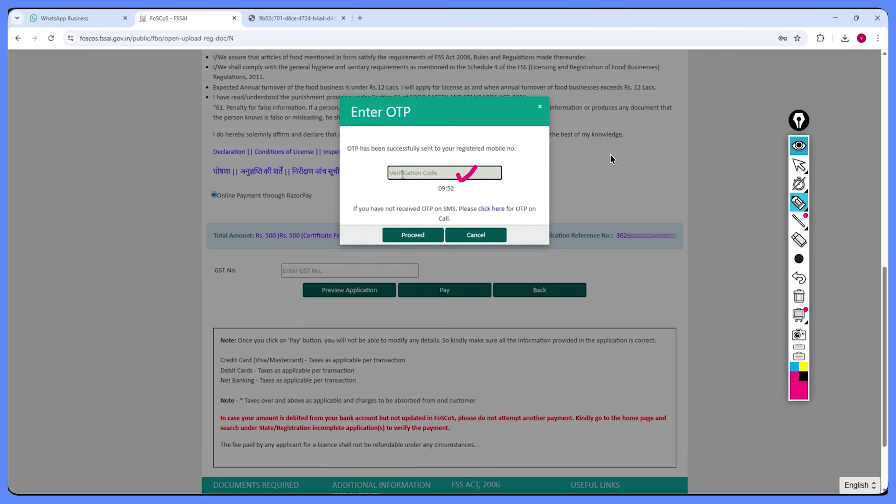
{"action": "left_click_drag", "start_coordinate": [382, 233], "coordinate": [409, 228]}
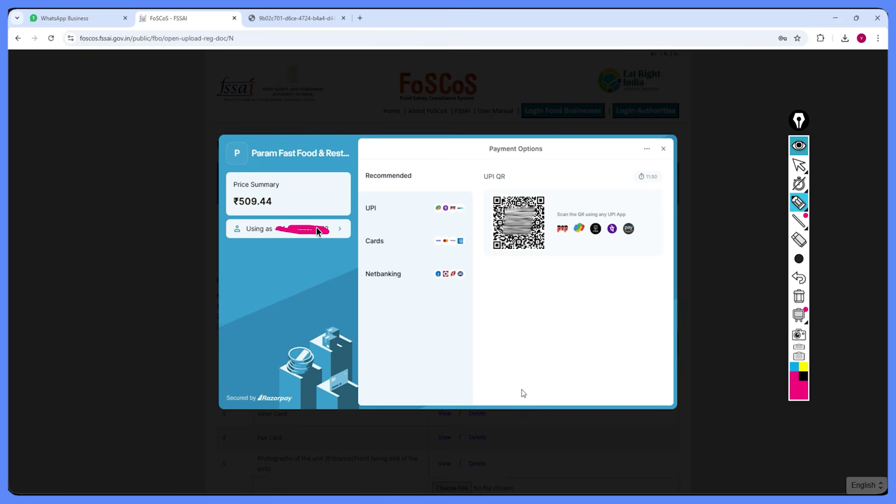
Mark the UPI QR payment option in the Razorpay window and the Payment Successful page with the pen.
{"action": "mouse_move", "coordinate": [502, 274]}
{"action": "left_mouse_down"}
{"action": "mouse_move", "coordinate": [509, 280]}
{"action": "mouse_move", "coordinate": [526, 265]}
{"action": "left_mouse_up"}
{"action": "left_click_drag", "start_coordinate": [561, 282], "coordinate": [582, 266]}
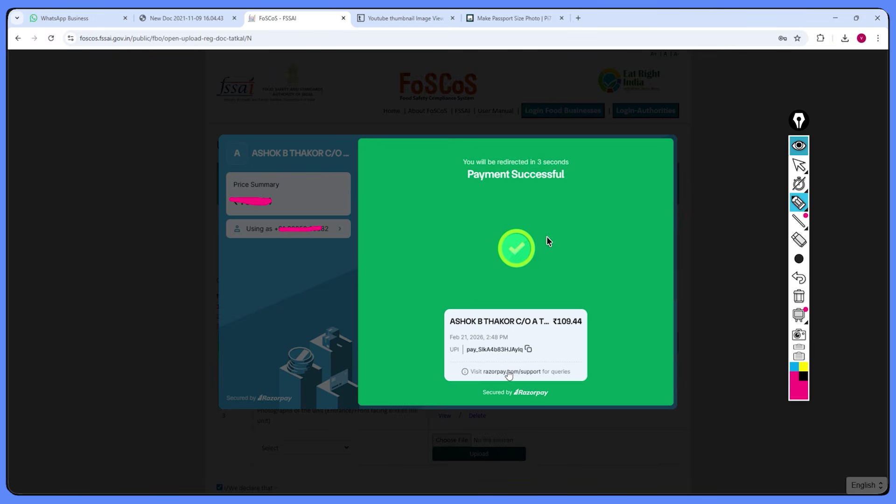
{"action": "left_click_drag", "start_coordinate": [546, 237], "coordinate": [570, 224]}
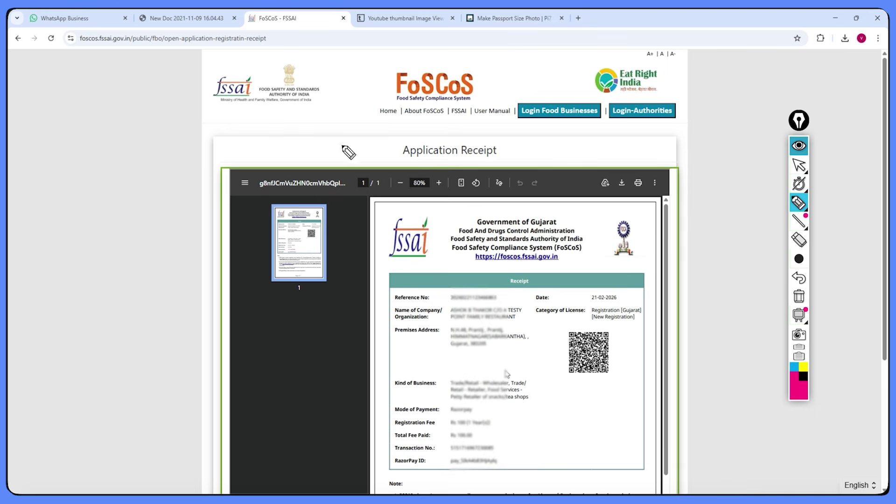
Mark the Application Receipt heading and the Government of Gujarat receipt document with the pen.
{"action": "mouse_move", "coordinate": [381, 138]}
{"action": "left_mouse_down"}
{"action": "mouse_move", "coordinate": [391, 169]}
{"action": "mouse_move", "coordinate": [487, 164]}
{"action": "mouse_move", "coordinate": [496, 140]}
{"action": "mouse_move", "coordinate": [360, 134]}
{"action": "left_mouse_up"}
{"action": "left_click_drag", "start_coordinate": [364, 208], "coordinate": [373, 202]}
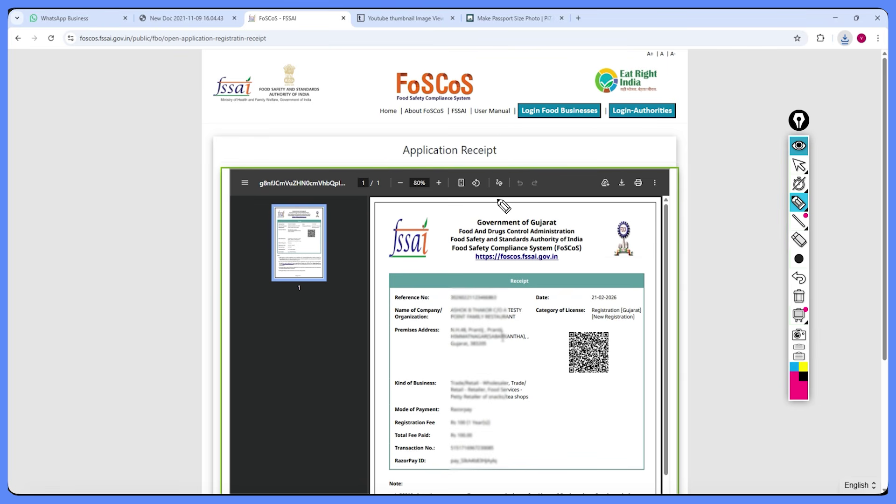
{"action": "mouse_move", "coordinate": [589, 220]}
{"action": "left_mouse_down"}
{"action": "mouse_move", "coordinate": [593, 227]}
{"action": "mouse_move", "coordinate": [602, 213]}
{"action": "left_mouse_up"}
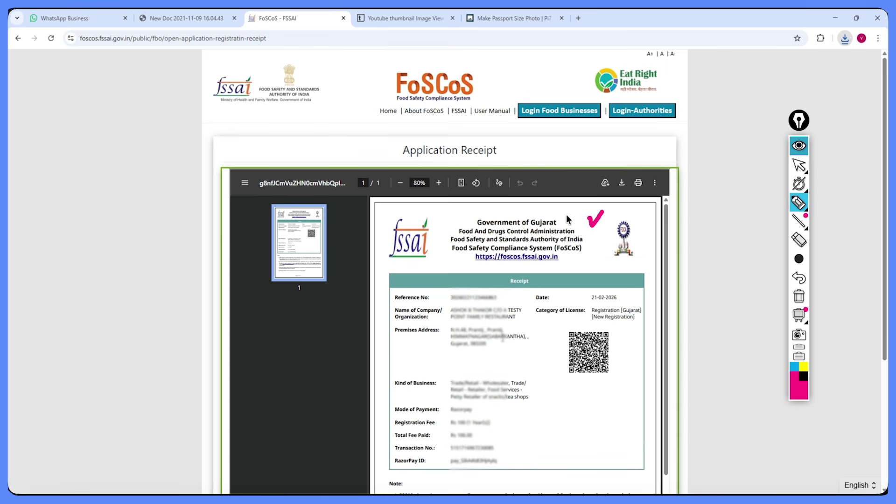
{"action": "mouse_move", "coordinate": [457, 283]}
{"action": "left_mouse_down"}
{"action": "mouse_move", "coordinate": [448, 298]}
{"action": "mouse_move", "coordinate": [500, 319]}
{"action": "mouse_move", "coordinate": [481, 280]}
{"action": "mouse_move", "coordinate": [448, 293]}
{"action": "left_mouse_up"}
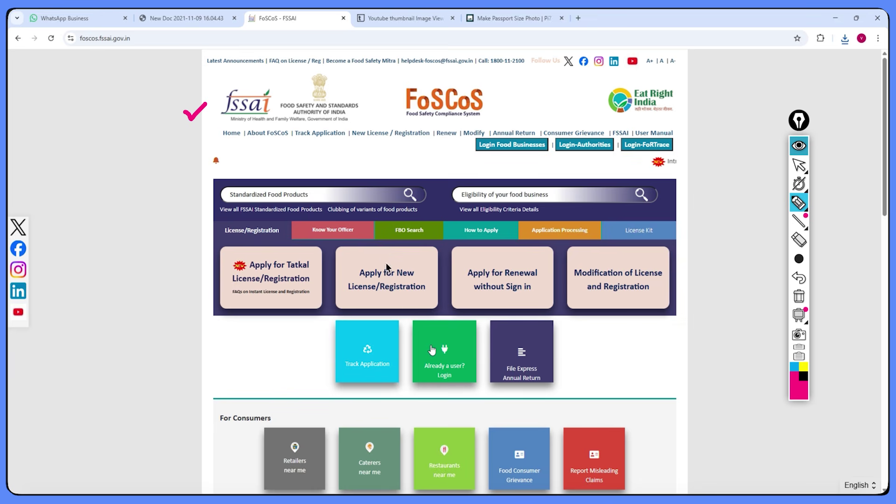
Circle and open Already a user? Login, and mark the application number, captcha and Proceed in the User Sign-in form.
{"action": "mouse_move", "coordinate": [446, 332]}
{"action": "left_mouse_down"}
{"action": "mouse_move", "coordinate": [413, 351]}
{"action": "mouse_move", "coordinate": [444, 387]}
{"action": "mouse_move", "coordinate": [447, 339]}
{"action": "left_mouse_up"}
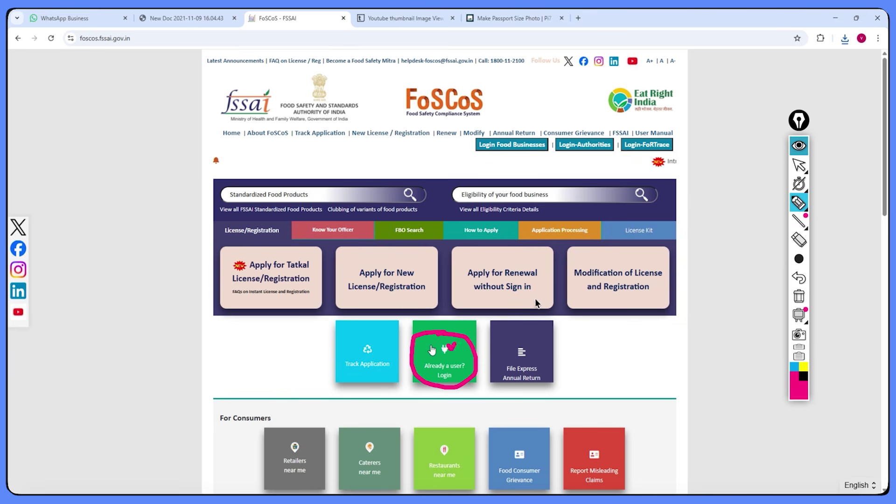
{"action": "left_click", "coordinate": [448, 350]}
{"action": "left_click_drag", "start_coordinate": [370, 202], "coordinate": [380, 200]}
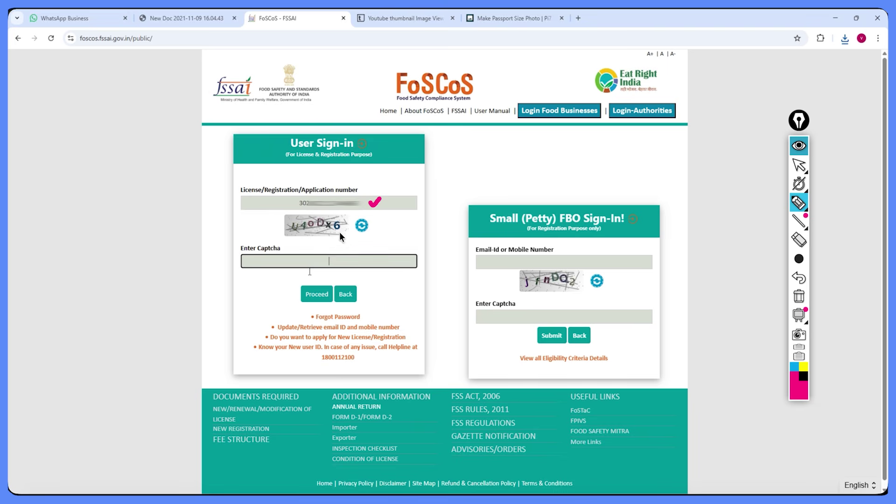
{"action": "left_click_drag", "start_coordinate": [339, 258], "coordinate": [350, 256]}
{"action": "left_click_drag", "start_coordinate": [297, 287], "coordinate": [308, 281]}
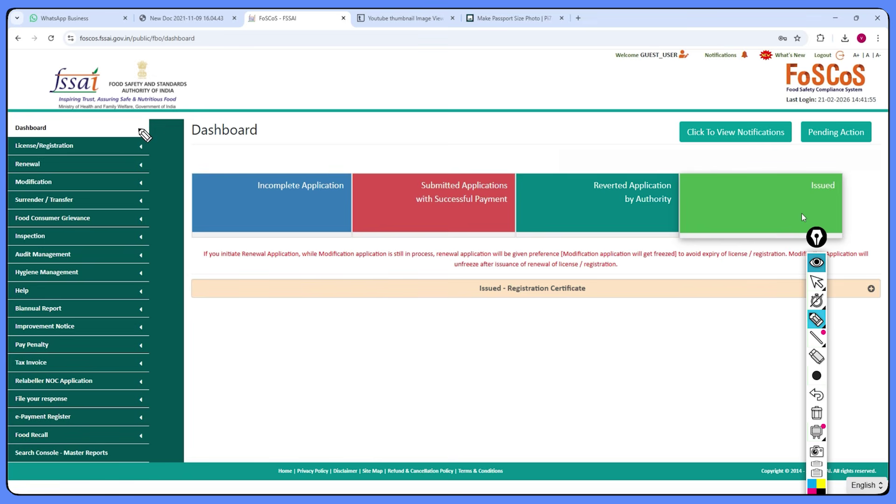
Draw arrows to Dashboard, the Issued tile and the expand control of the Issued - Registration Certificate section.
{"action": "left_click_drag", "start_coordinate": [102, 127], "coordinate": [48, 132]}
{"action": "left_click_drag", "start_coordinate": [49, 132], "coordinate": [70, 139]}
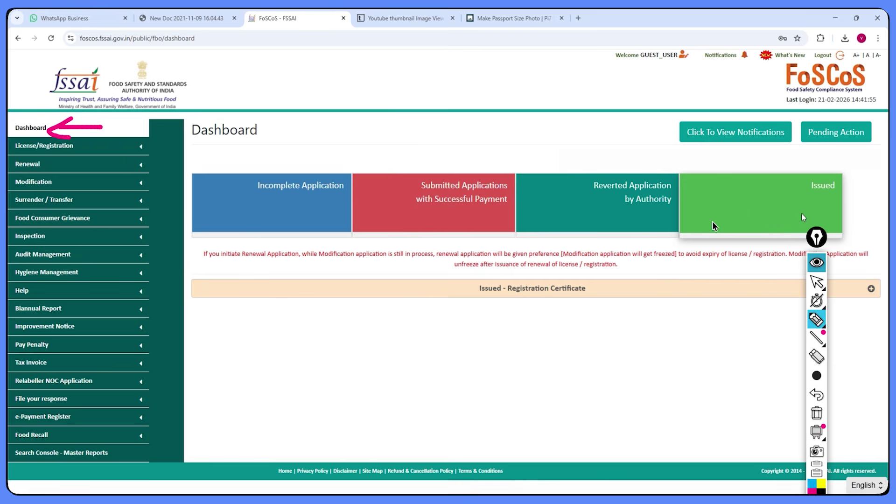
{"action": "mouse_move", "coordinate": [721, 150]}
{"action": "left_mouse_down"}
{"action": "mouse_move", "coordinate": [761, 189]}
{"action": "mouse_move", "coordinate": [745, 200]}
{"action": "mouse_move", "coordinate": [762, 189]}
{"action": "left_mouse_up"}
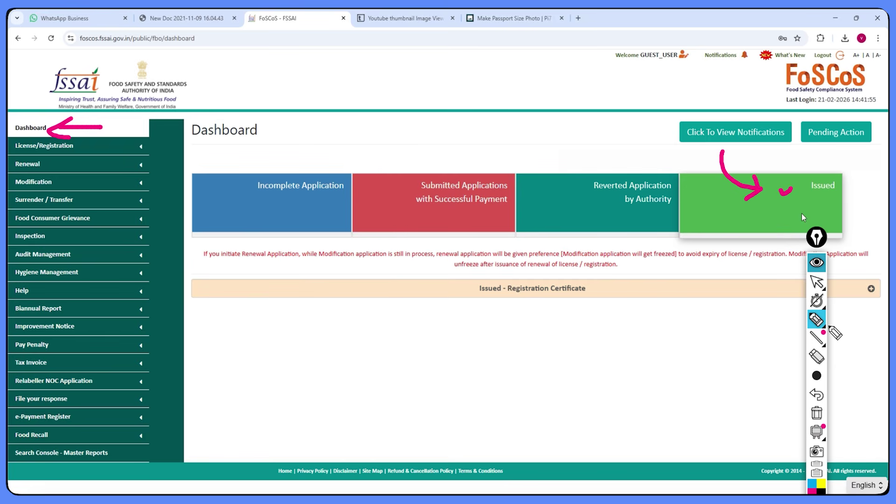
{"action": "mouse_move", "coordinate": [764, 340]}
{"action": "left_mouse_down"}
{"action": "mouse_move", "coordinate": [863, 300]}
{"action": "mouse_move", "coordinate": [854, 291]}
{"action": "mouse_move", "coordinate": [877, 290]}
{"action": "left_mouse_up"}
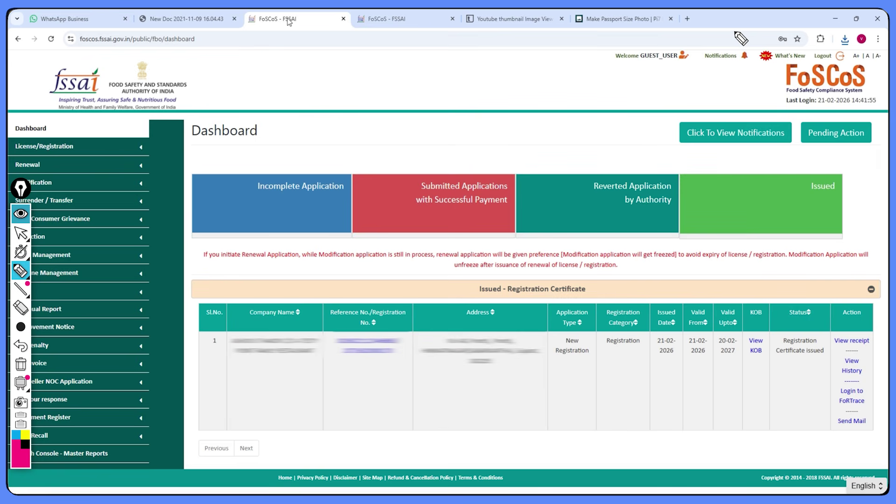
Mark the Reference No./Registration No. column and its link with the pen, and look through the registration certificate PDF.
{"action": "mouse_move", "coordinate": [433, 309]}
{"action": "left_mouse_down"}
{"action": "mouse_move", "coordinate": [447, 292]}
{"action": "mouse_move", "coordinate": [433, 311]}
{"action": "mouse_move", "coordinate": [444, 307]}
{"action": "left_mouse_up"}
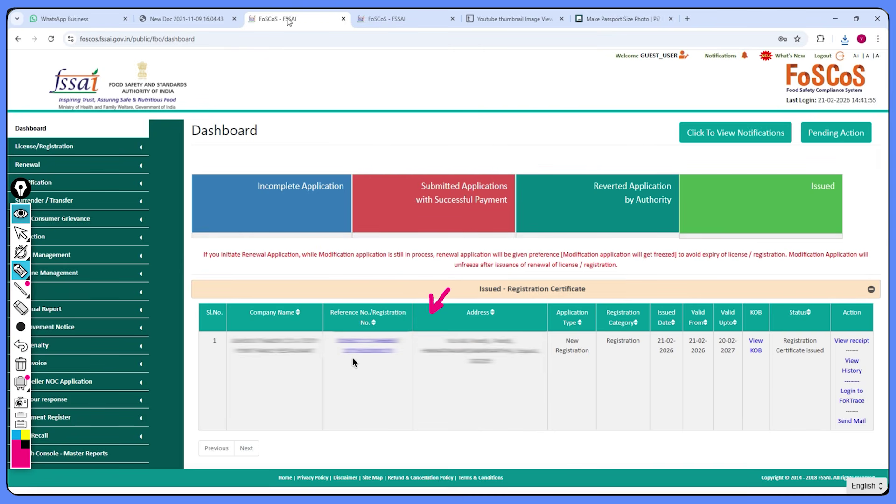
{"action": "mouse_move", "coordinate": [335, 353]}
{"action": "left_mouse_down"}
{"action": "mouse_move", "coordinate": [351, 364]}
{"action": "mouse_move", "coordinate": [397, 359]}
{"action": "mouse_move", "coordinate": [397, 345]}
{"action": "mouse_move", "coordinate": [345, 344]}
{"action": "mouse_move", "coordinate": [339, 359]}
{"action": "mouse_move", "coordinate": [365, 382]}
{"action": "left_mouse_up"}
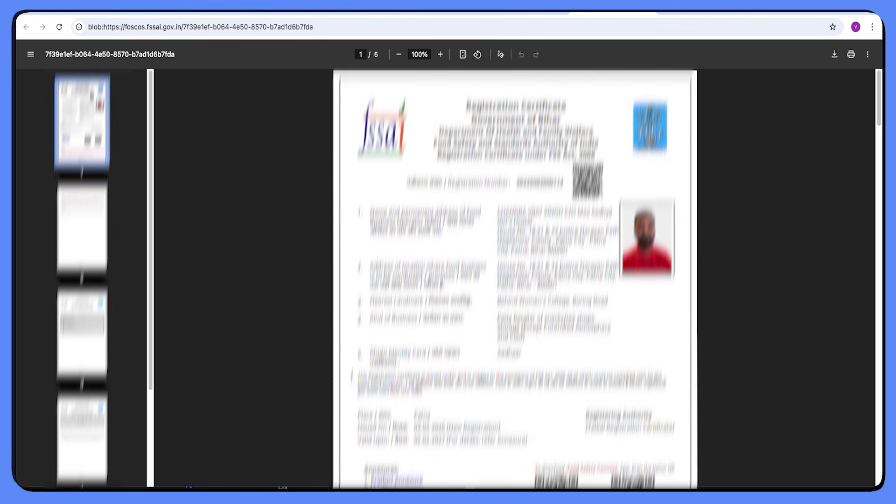
{"action": "scroll", "coordinate": [539, 302], "scroll_direction": "down", "scroll_amount": 20}
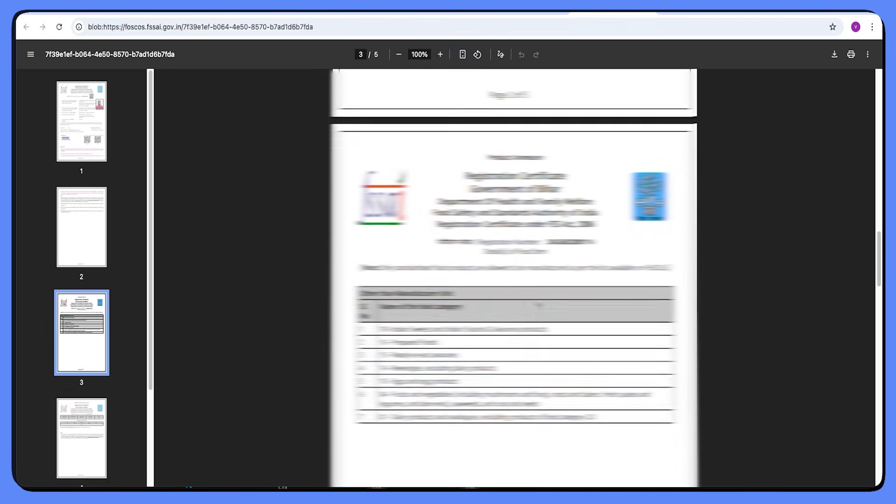
{"action": "scroll", "coordinate": [540, 303], "scroll_direction": "down", "scroll_amount": 15}
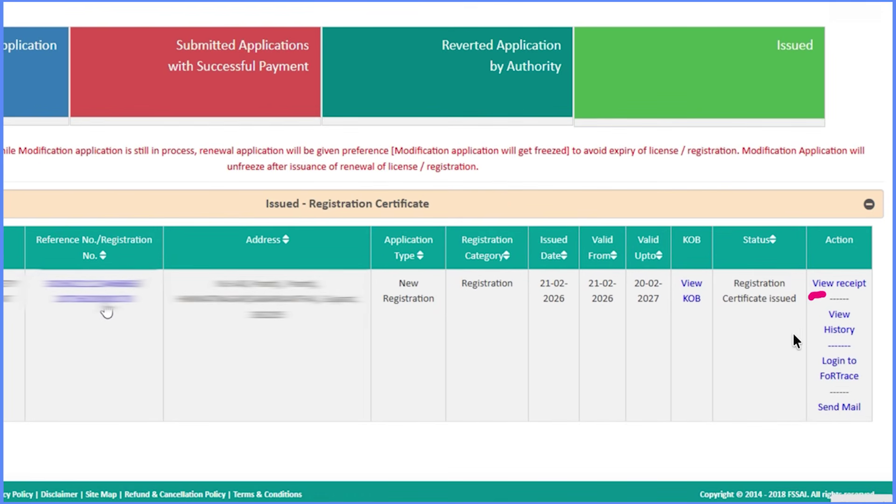
Tick View History and draw an arrow to Send Mail in the Action column of the issued registration.
{"action": "left_click_drag", "start_coordinate": [794, 327], "coordinate": [806, 324]}
{"action": "mouse_move", "coordinate": [777, 378]}
{"action": "left_mouse_down"}
{"action": "mouse_move", "coordinate": [803, 403]}
{"action": "mouse_move", "coordinate": [792, 410]}
{"action": "mouse_move", "coordinate": [832, 419]}
{"action": "left_mouse_up"}
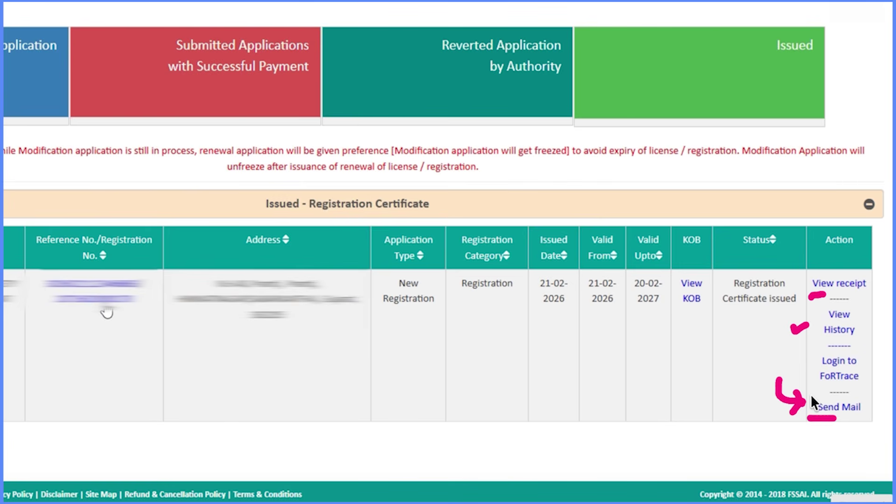